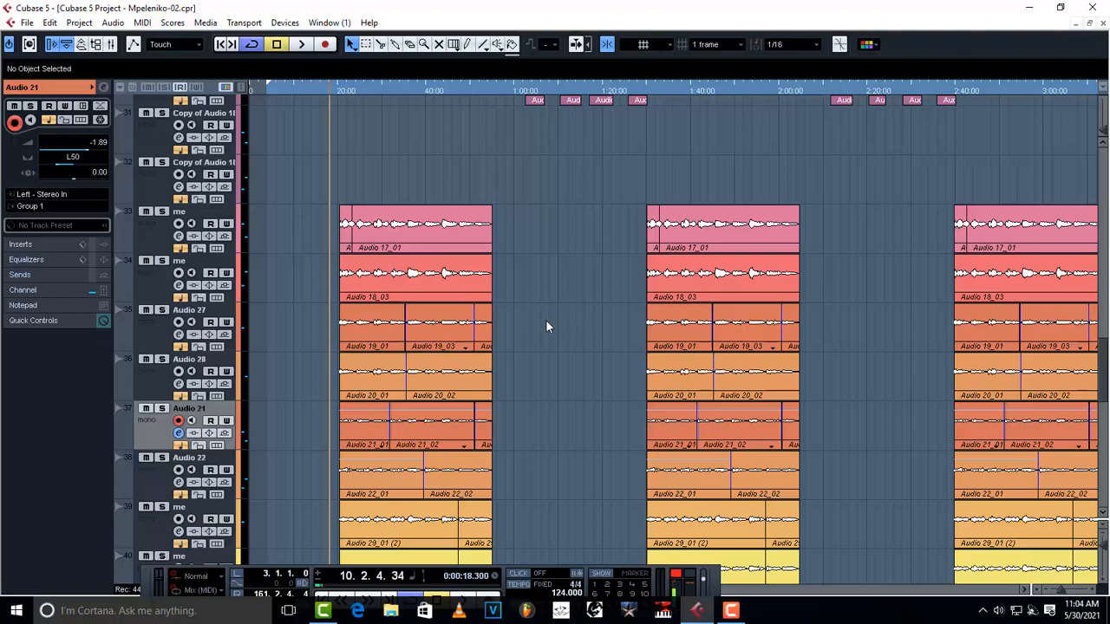
Play the stacked backing vocals through their first section and stop playback
key(space)
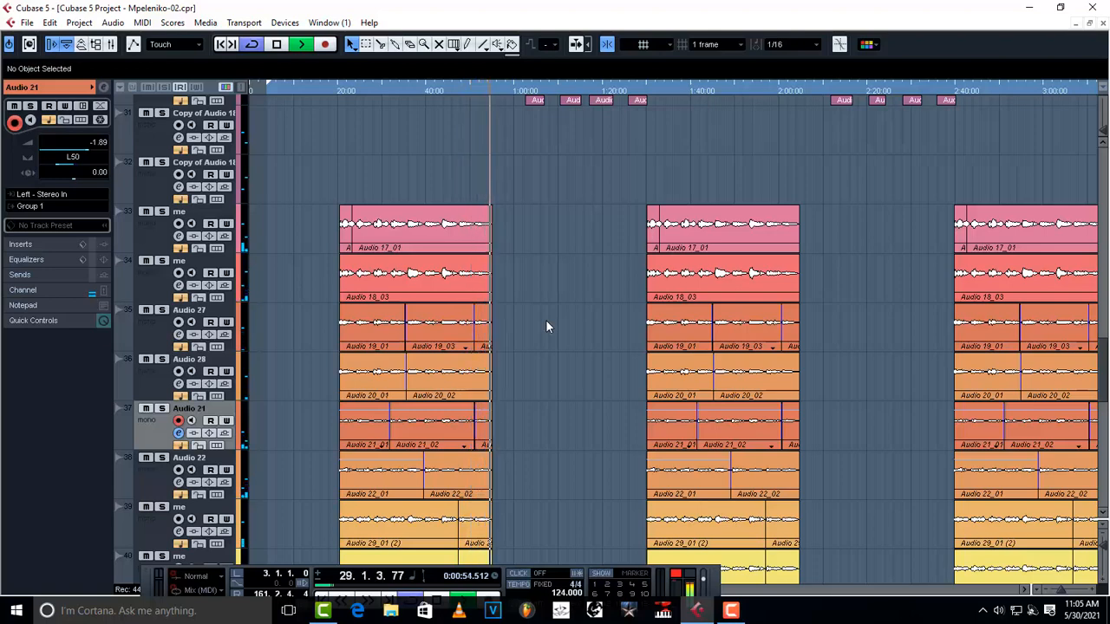
key(space)
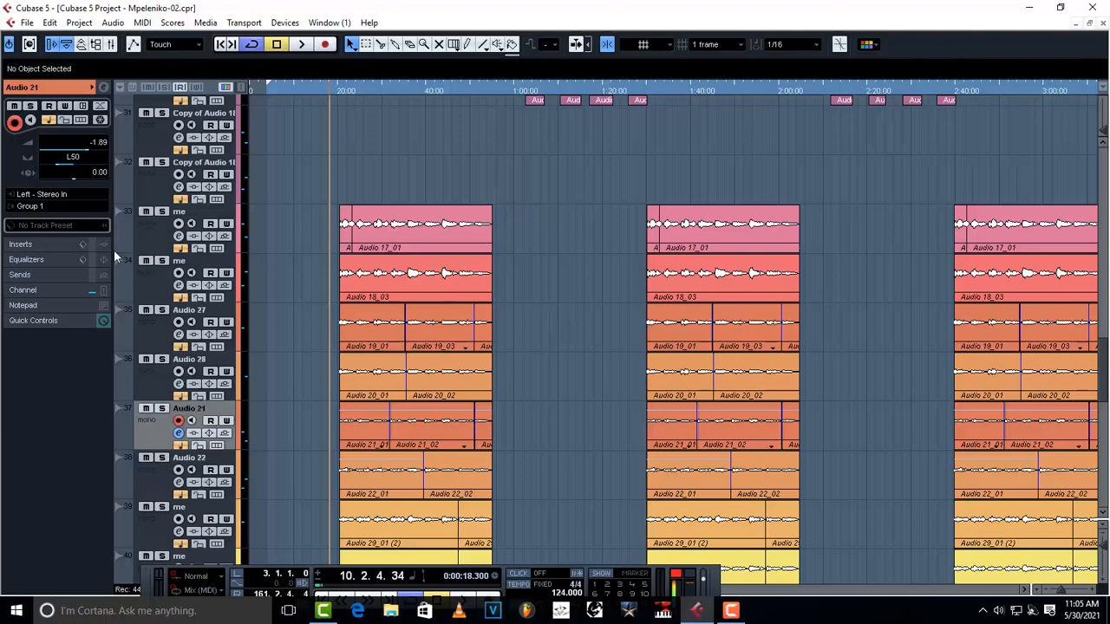
Check the insert effect slots of the backing vocal tracks 33 to 39
click(163, 249)
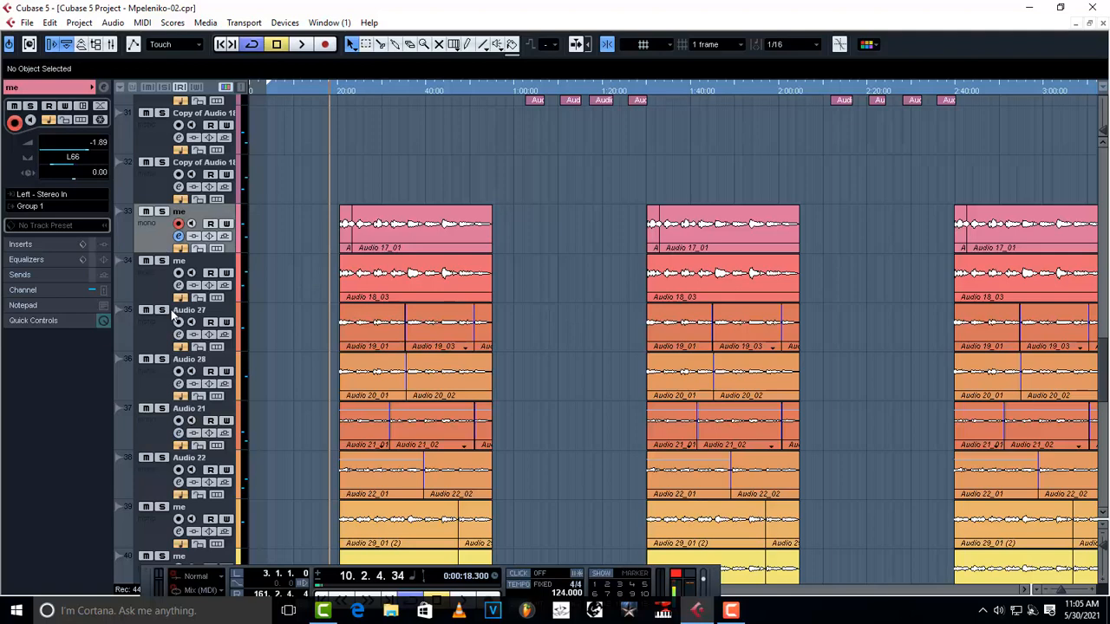
click(26, 245)
key(Down)
key(Down)
key(Down)
key(Down)
key(Down)
key(Down)
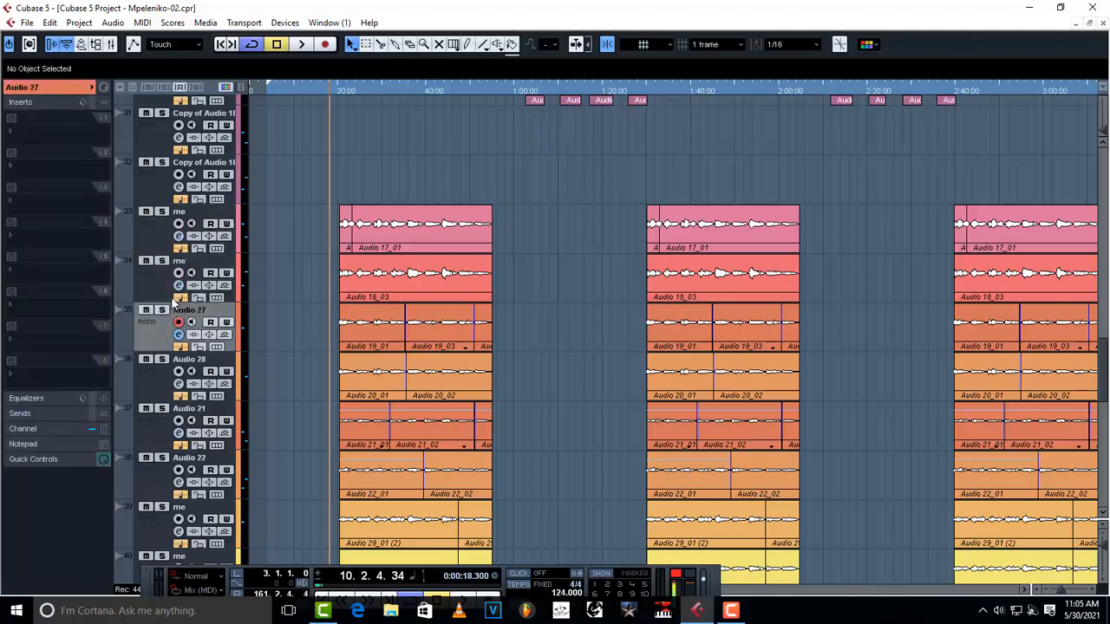
scroll(174, 299, down, 2)
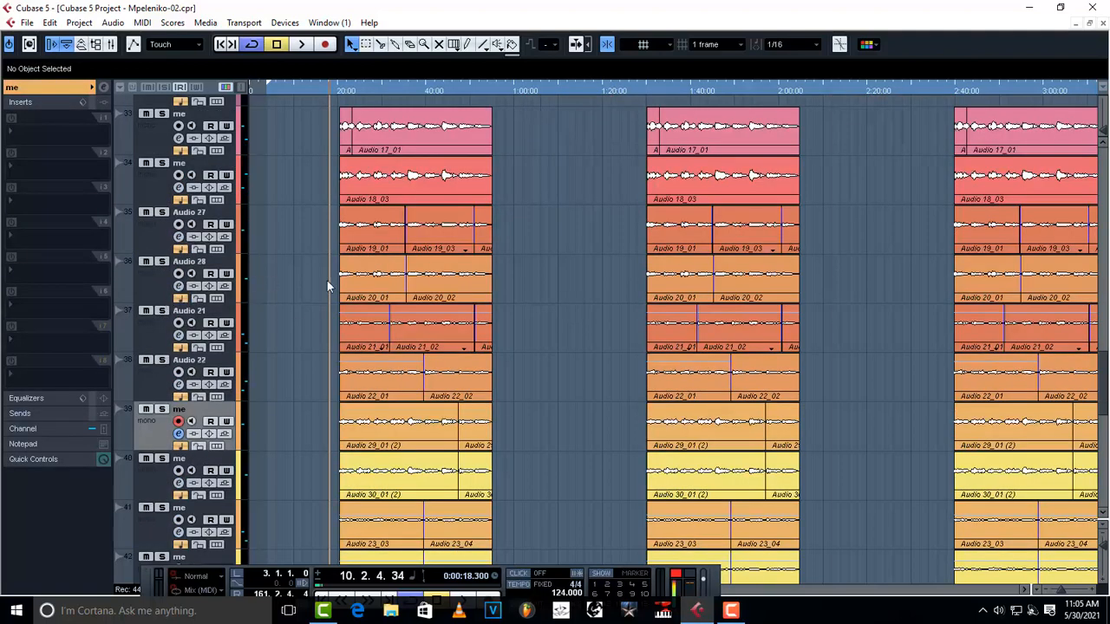
scroll(295, 290, up, 4)
scroll(338, 376, down, 6)
scroll(279, 323, up, 4)
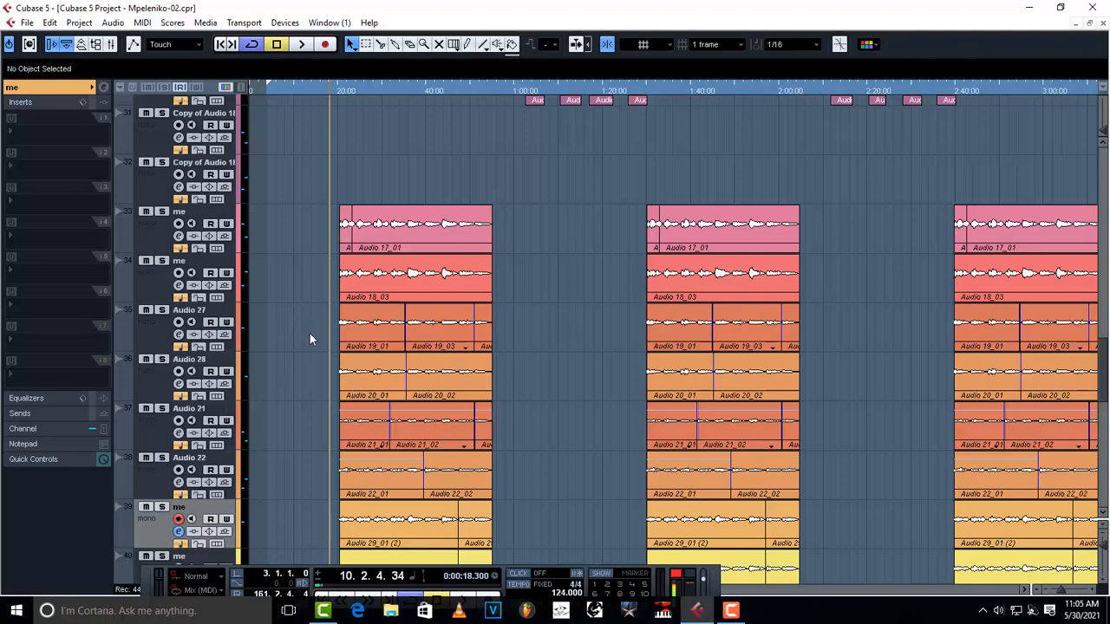
Check the pan settings of backing vocal tracks 33 to 36, one after another
click(151, 233)
click(49, 87)
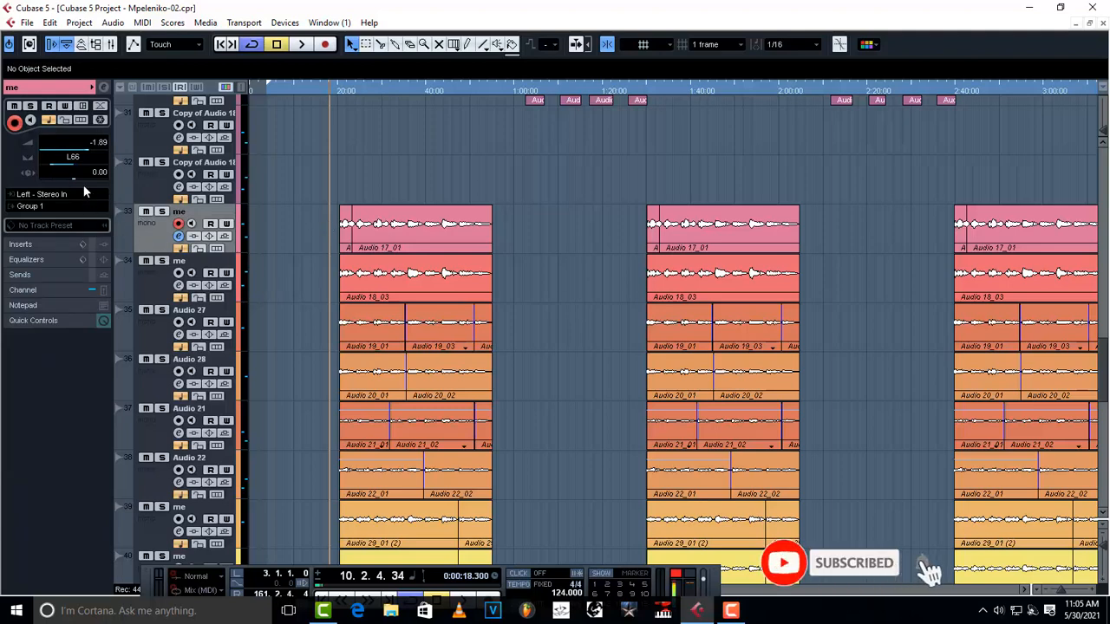
click(151, 277)
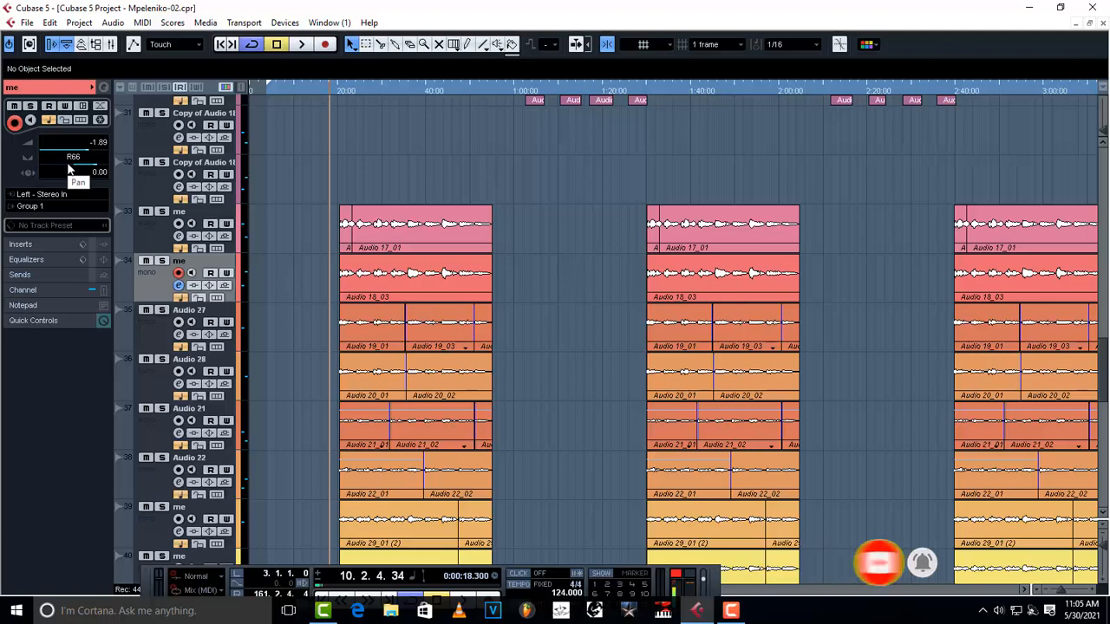
click(153, 237)
click(153, 287)
click(150, 347)
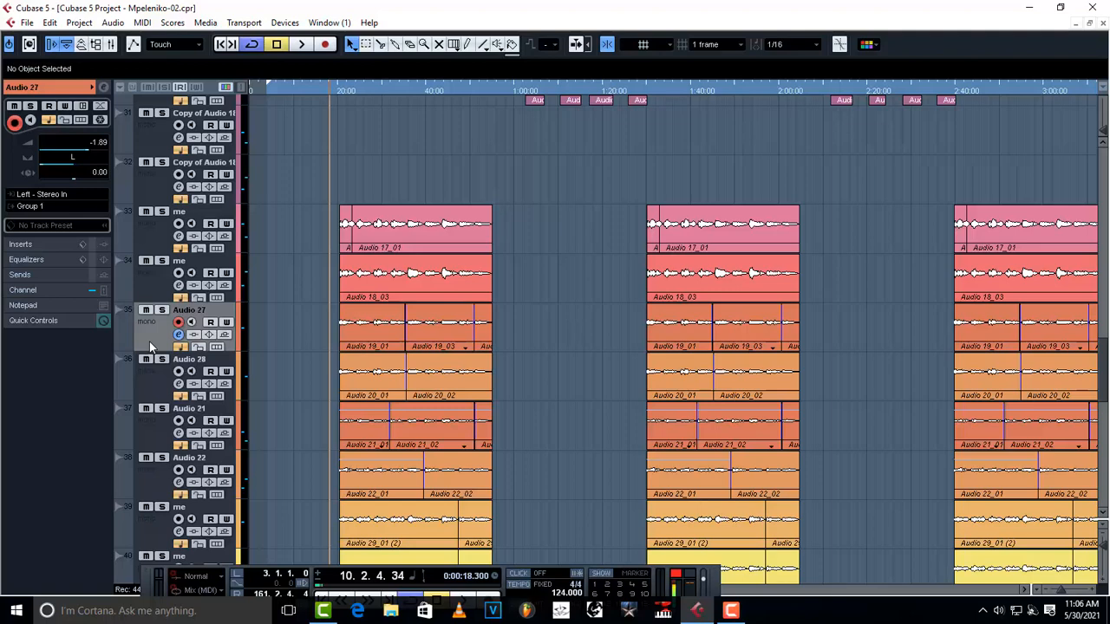
click(146, 387)
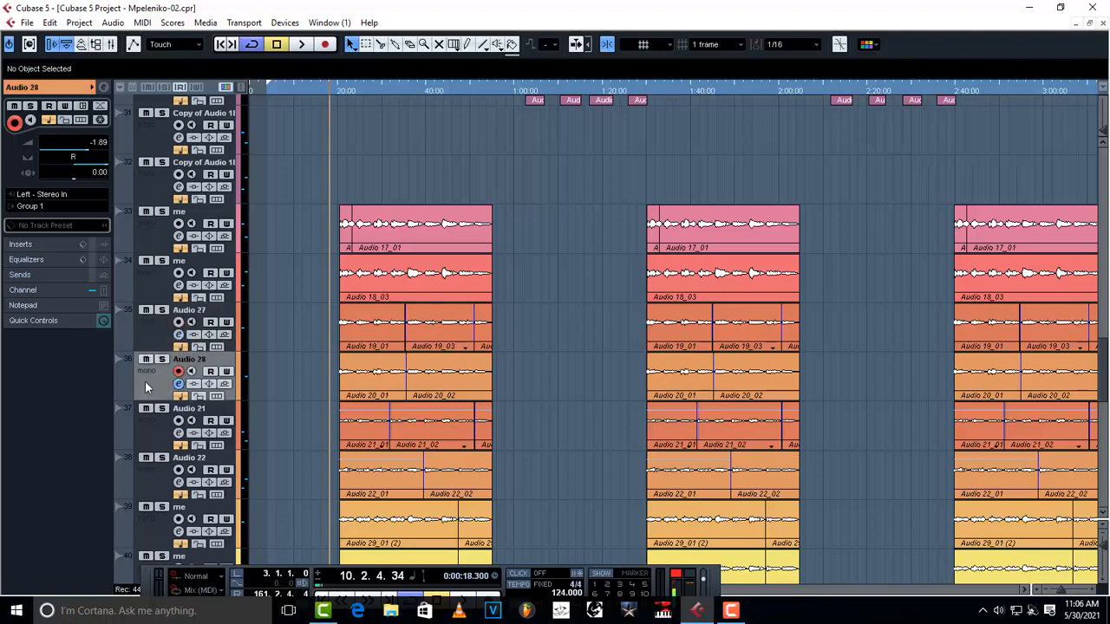
Check the pan settings of backing vocal tracks 37 to 42, one after another
scroll(145, 387, down, 2)
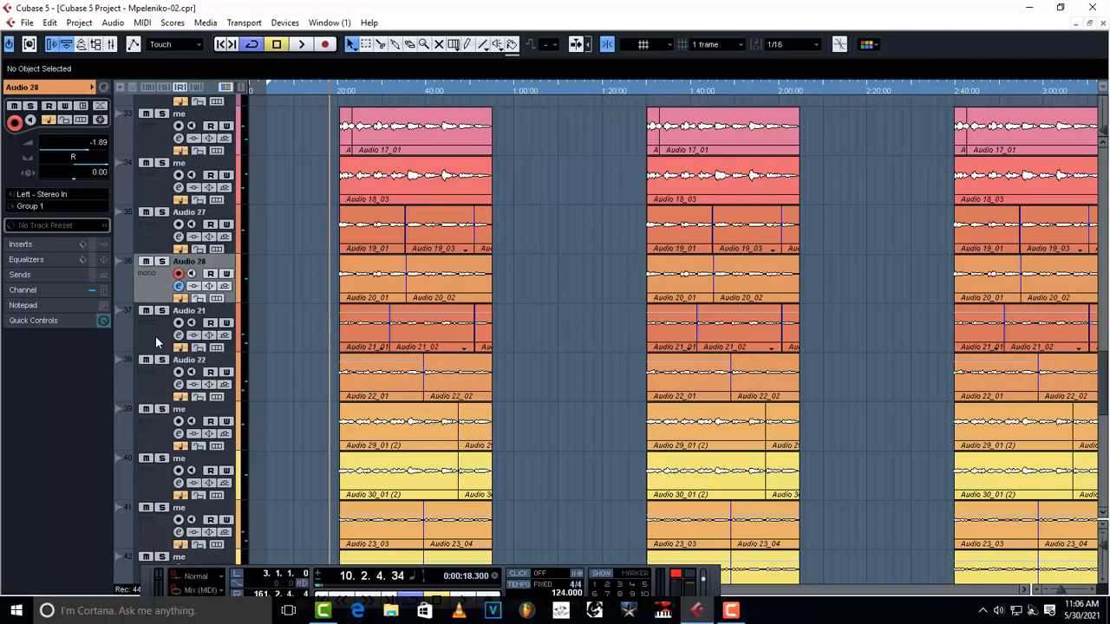
click(152, 342)
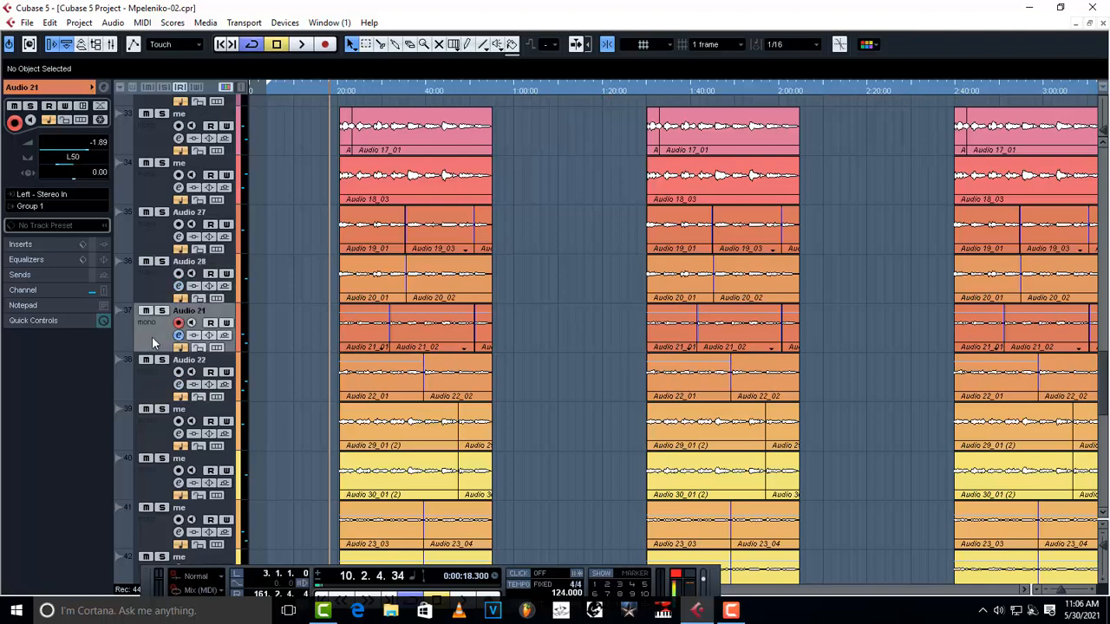
click(157, 380)
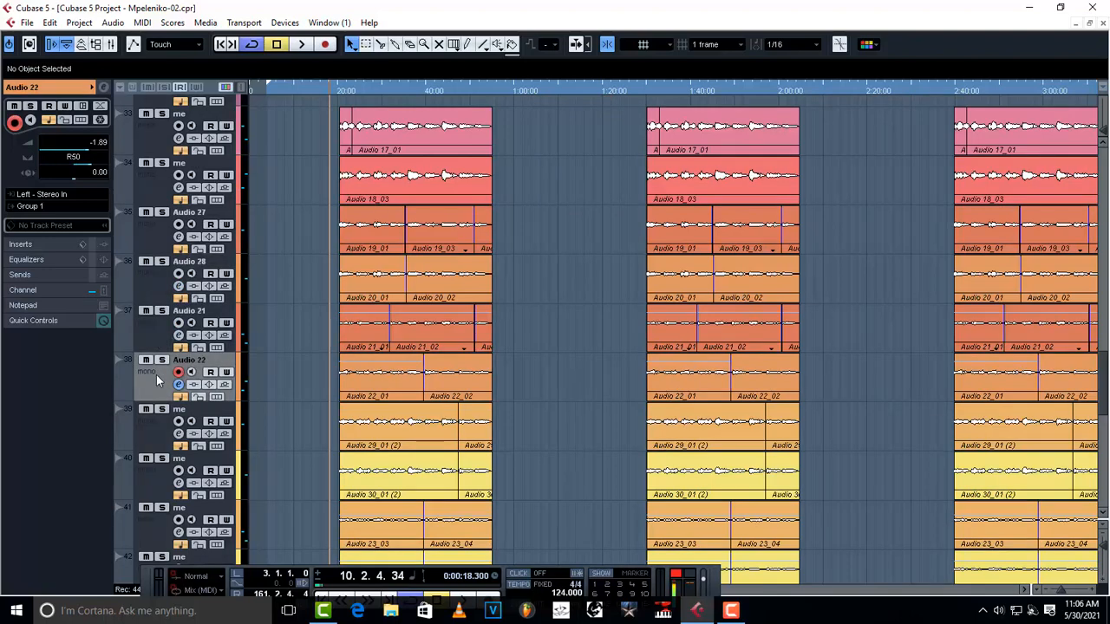
scroll(156, 374, down, 2)
click(157, 333)
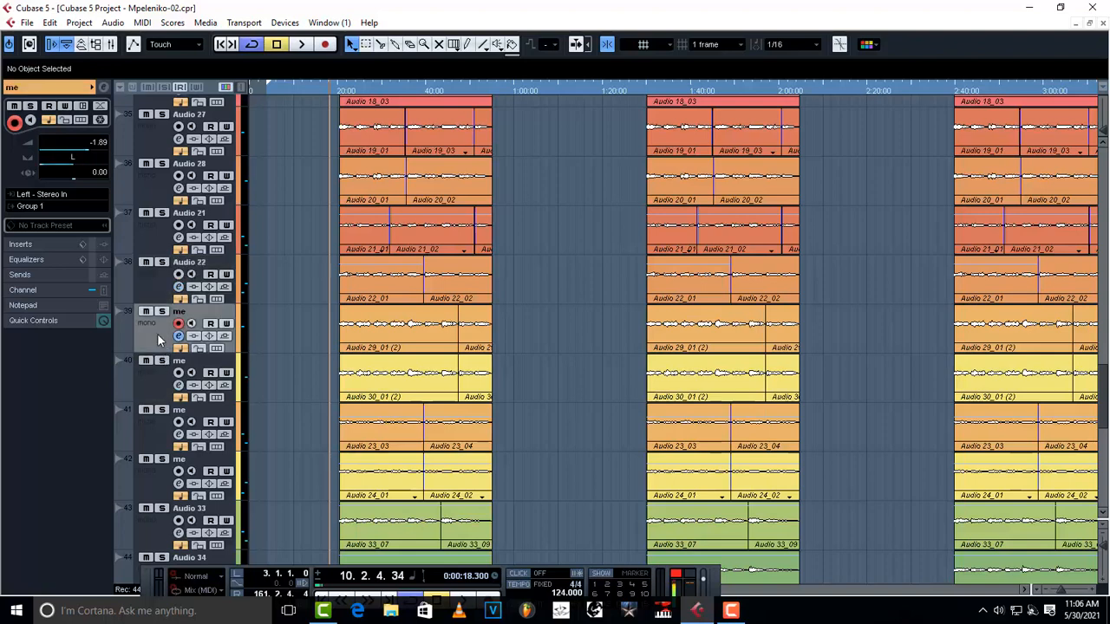
click(155, 380)
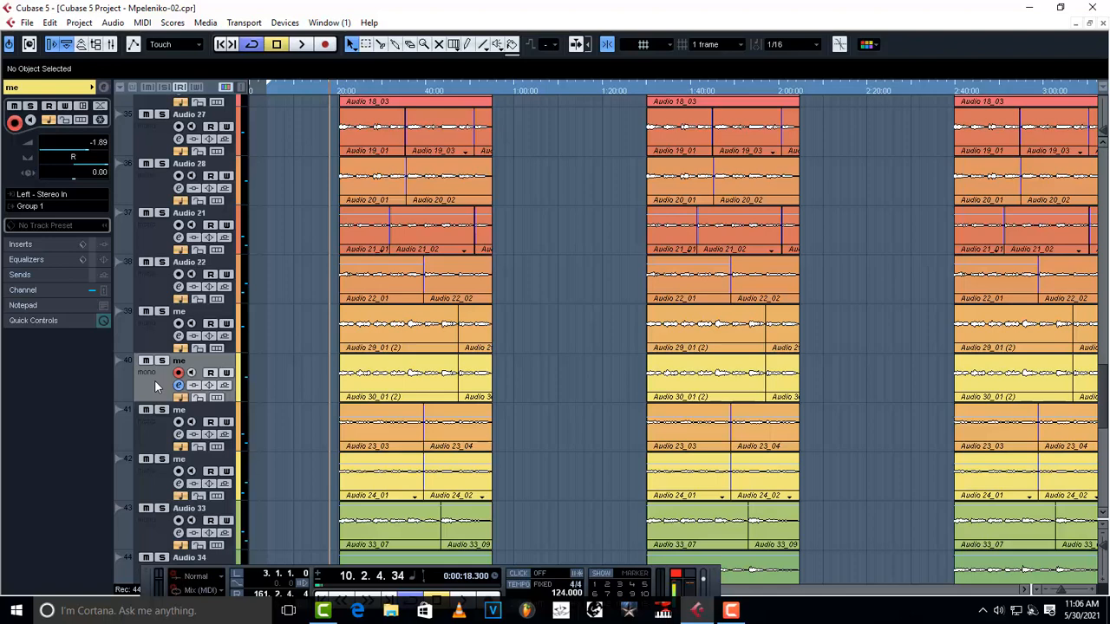
click(146, 427)
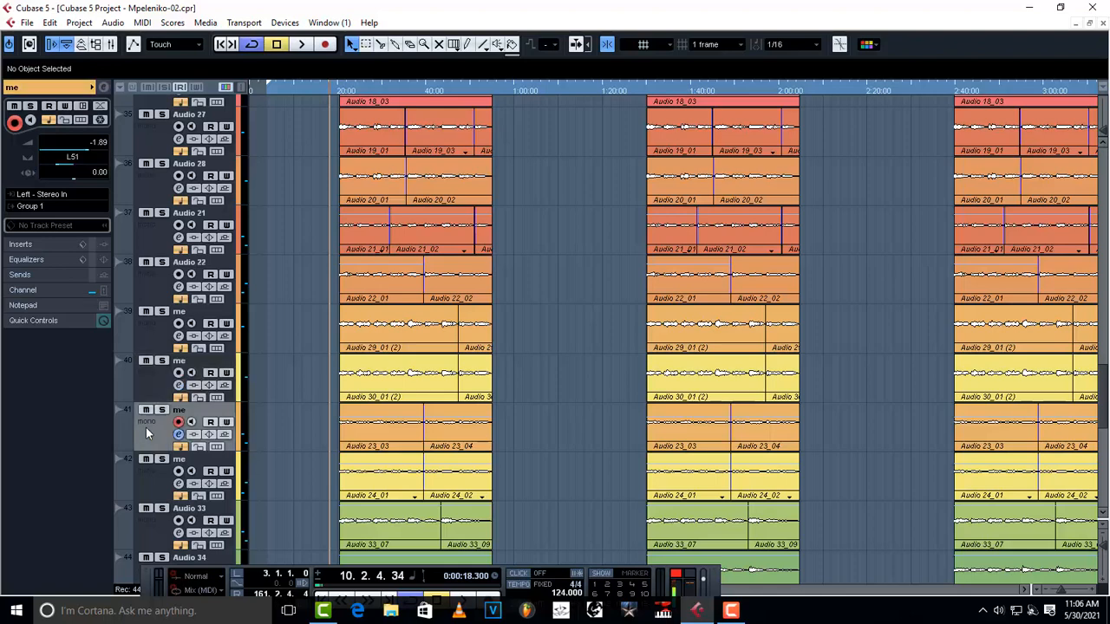
scroll(145, 426, down, 2)
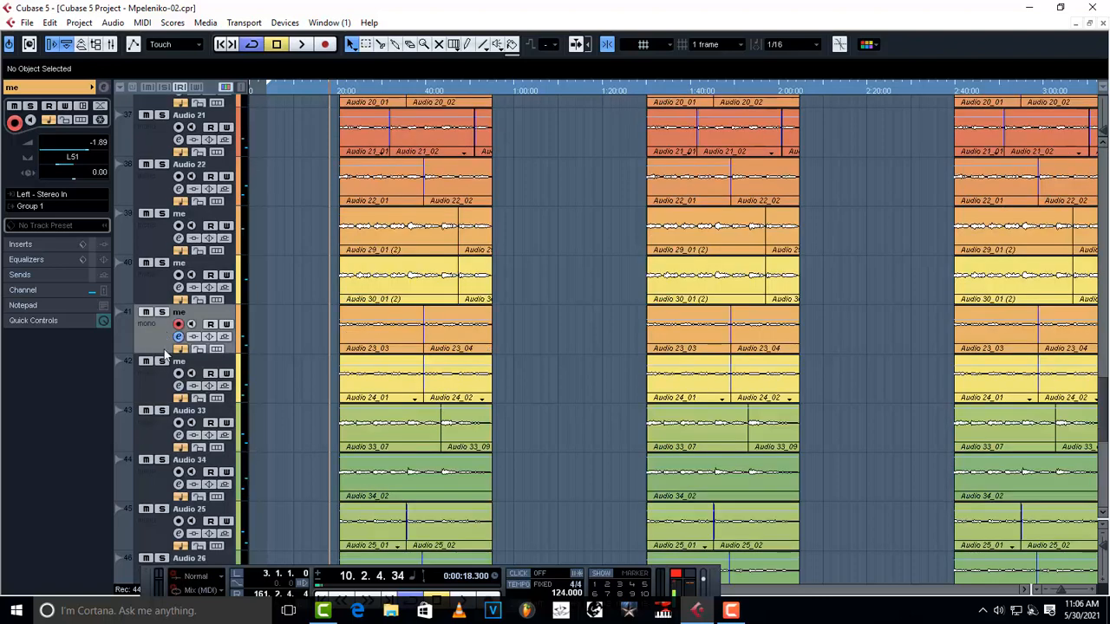
click(157, 388)
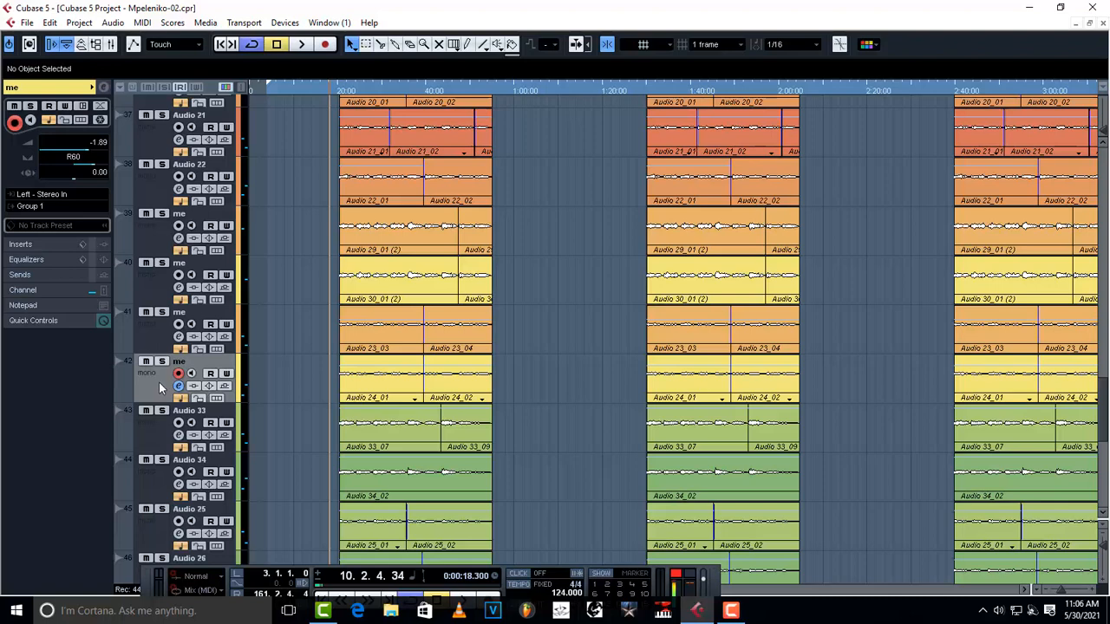
Check the volume and pan settings of backing vocal tracks 43 to 48, one after another
click(150, 422)
scroll(150, 426, down, 2)
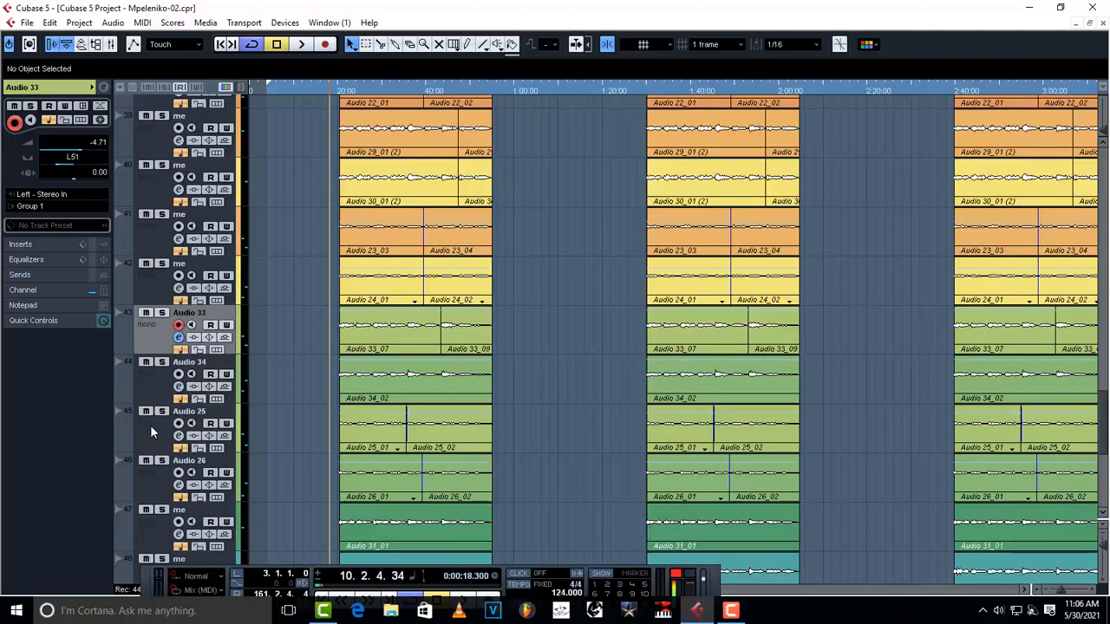
scroll(150, 432, down, 2)
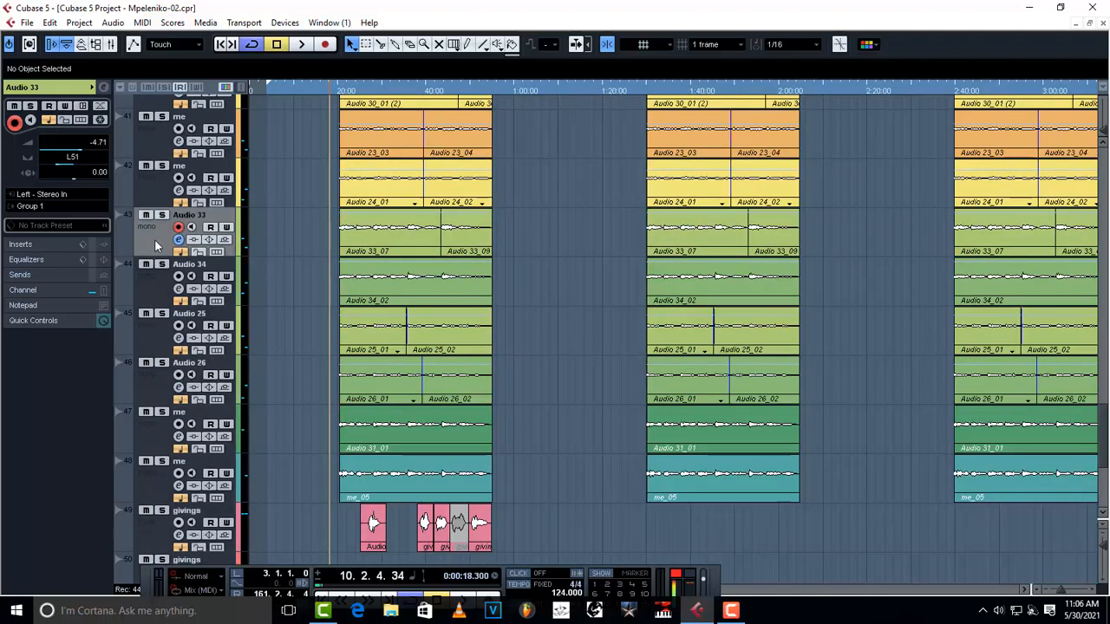
click(149, 305)
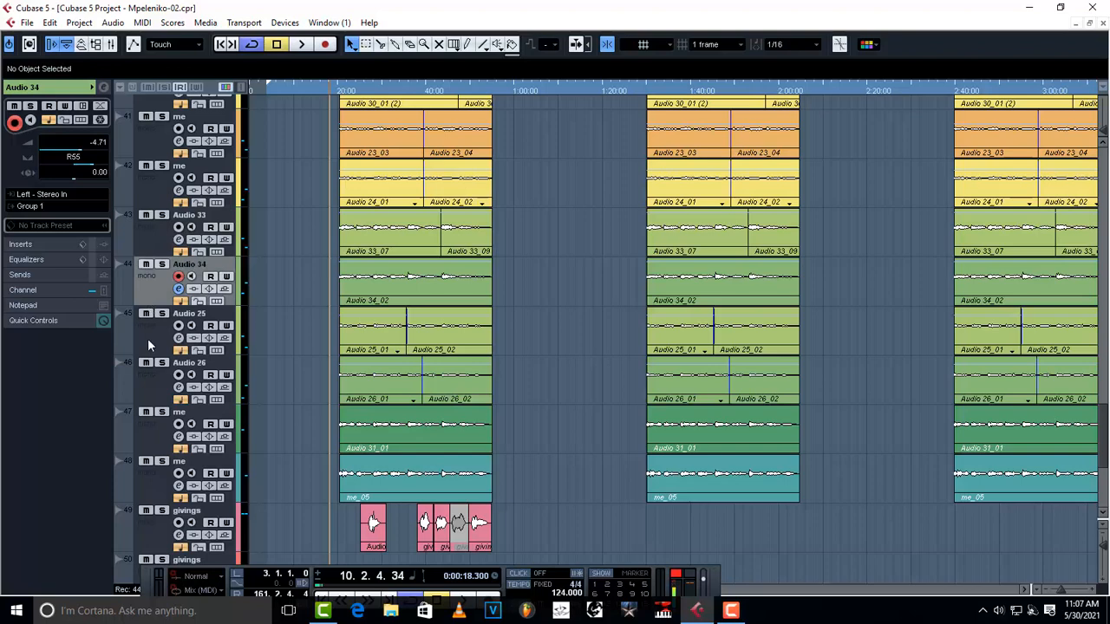
click(147, 344)
click(150, 388)
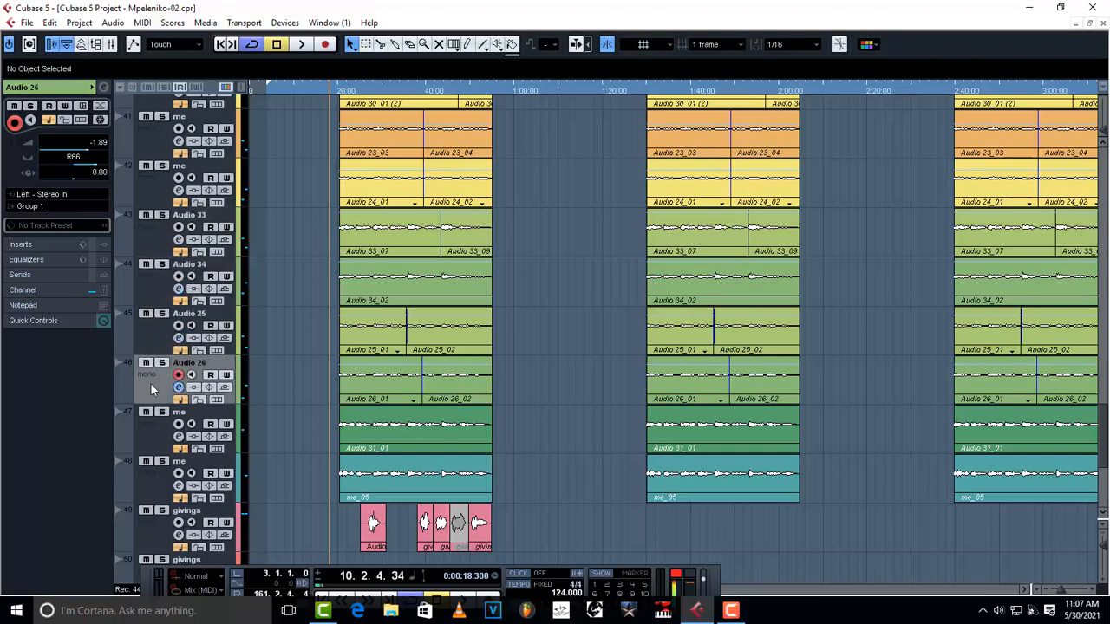
click(151, 440)
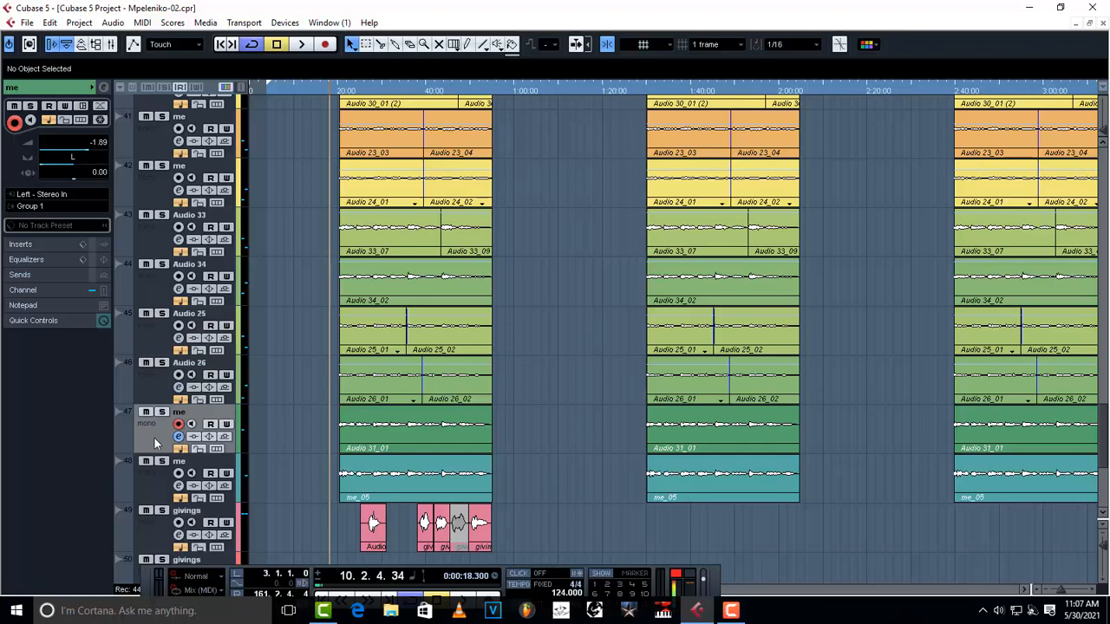
click(147, 487)
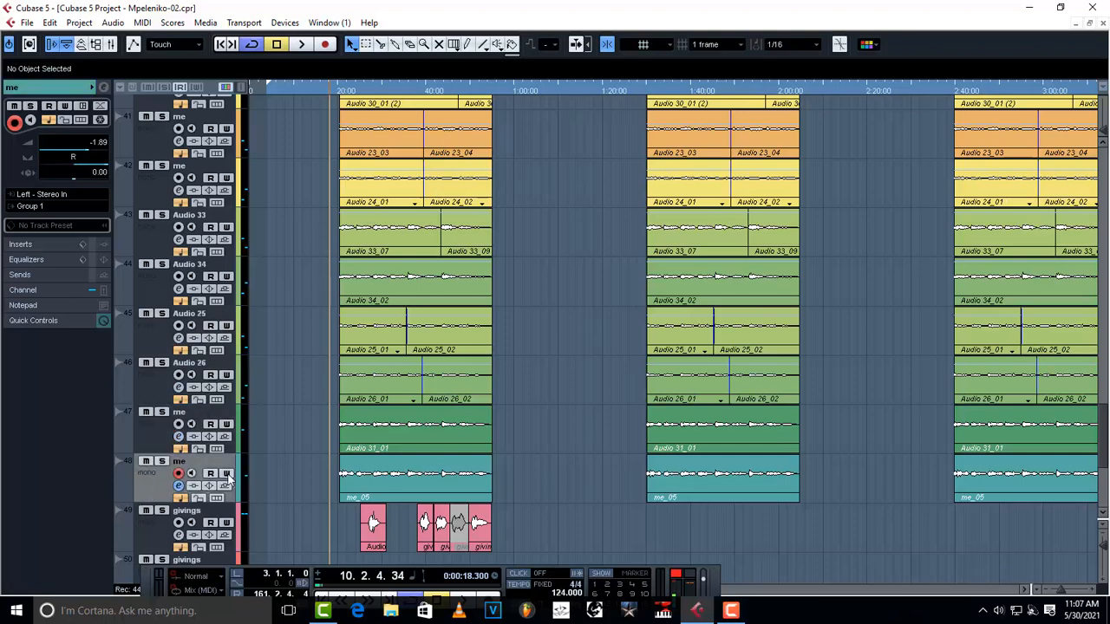
Check the pan and output routing of the givings track 49, and look over the backing vocal stack above it
scroll(271, 453, down, 2)
click(147, 439)
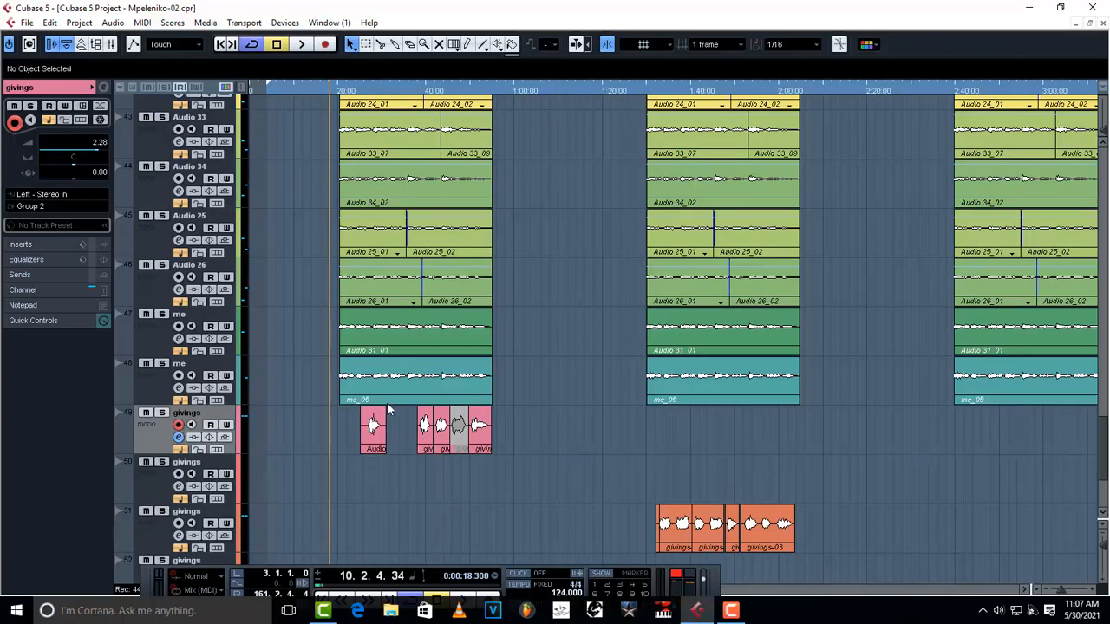
scroll(400, 424, up, 5)
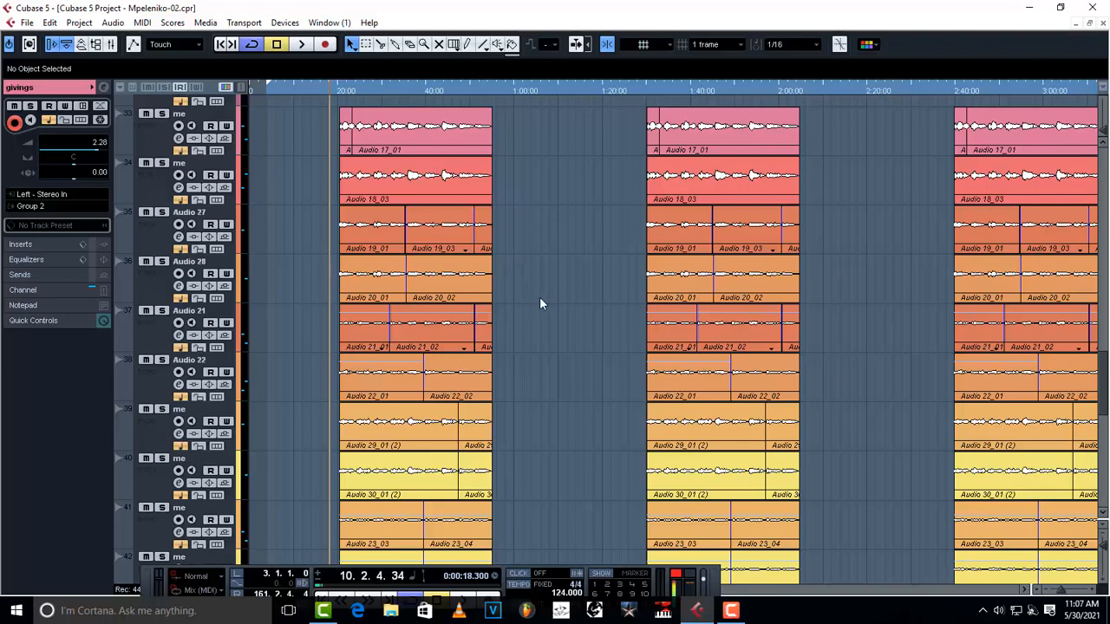
scroll(529, 304, down, 6)
scroll(405, 381, down, 4)
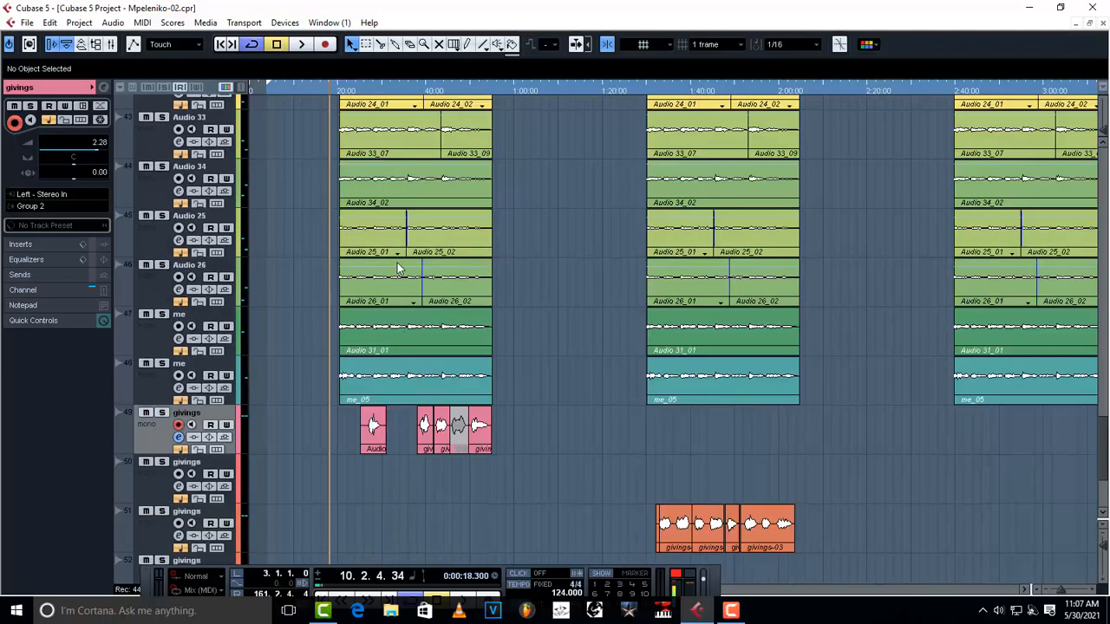
Select the first-section clips on tracks 46 and 47, and recheck the pan of tracks 48, 47, 46 and 44
drag(535, 324, 293, 267)
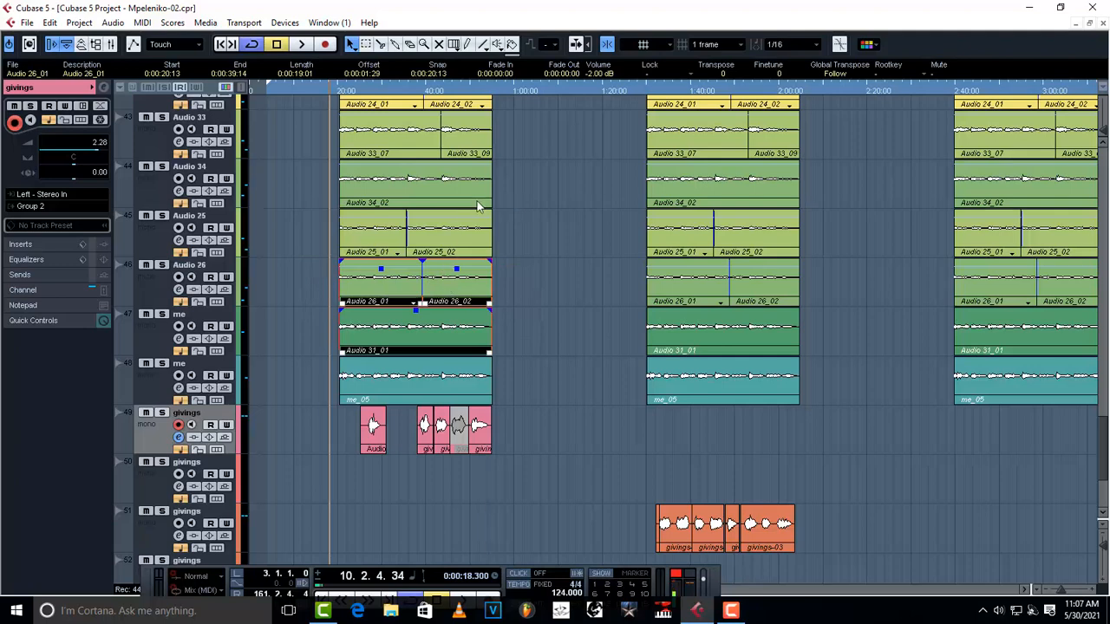
click(171, 388)
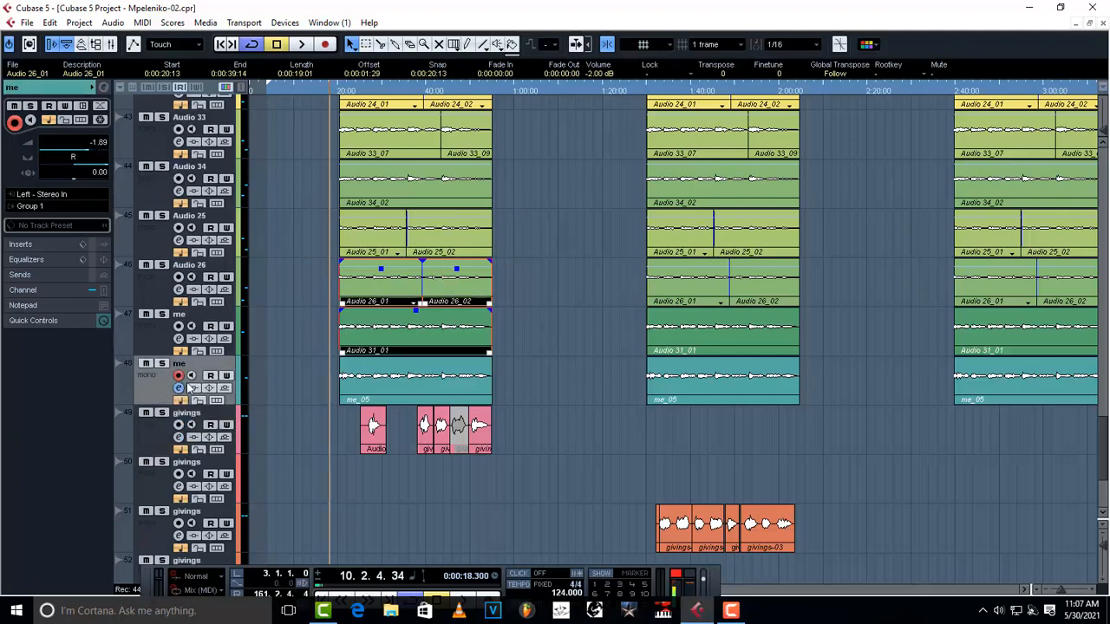
click(161, 349)
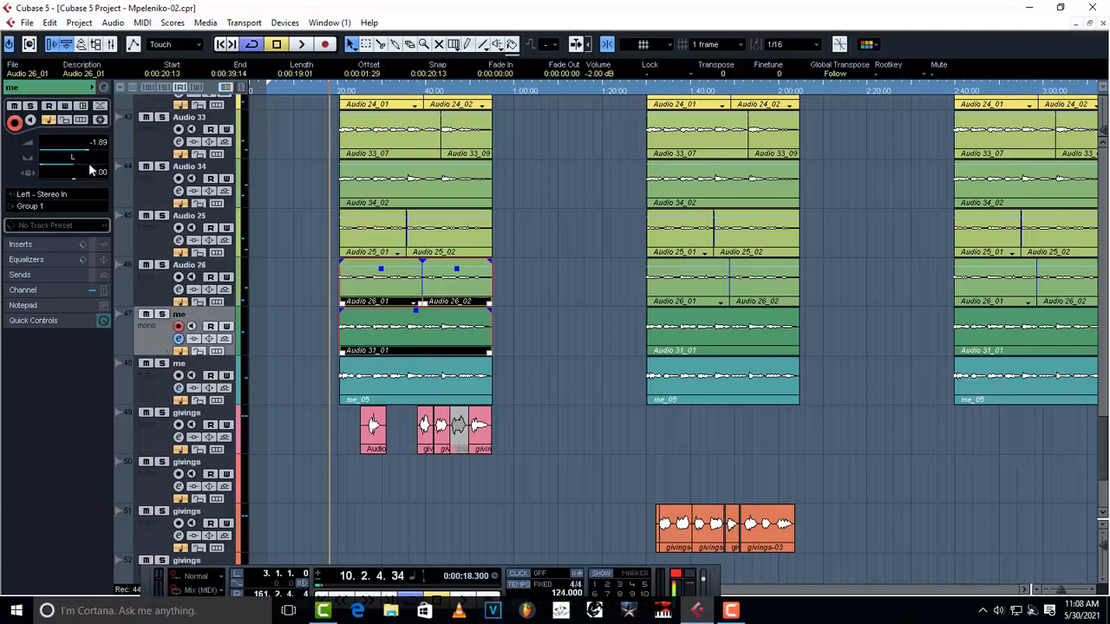
click(159, 291)
click(149, 201)
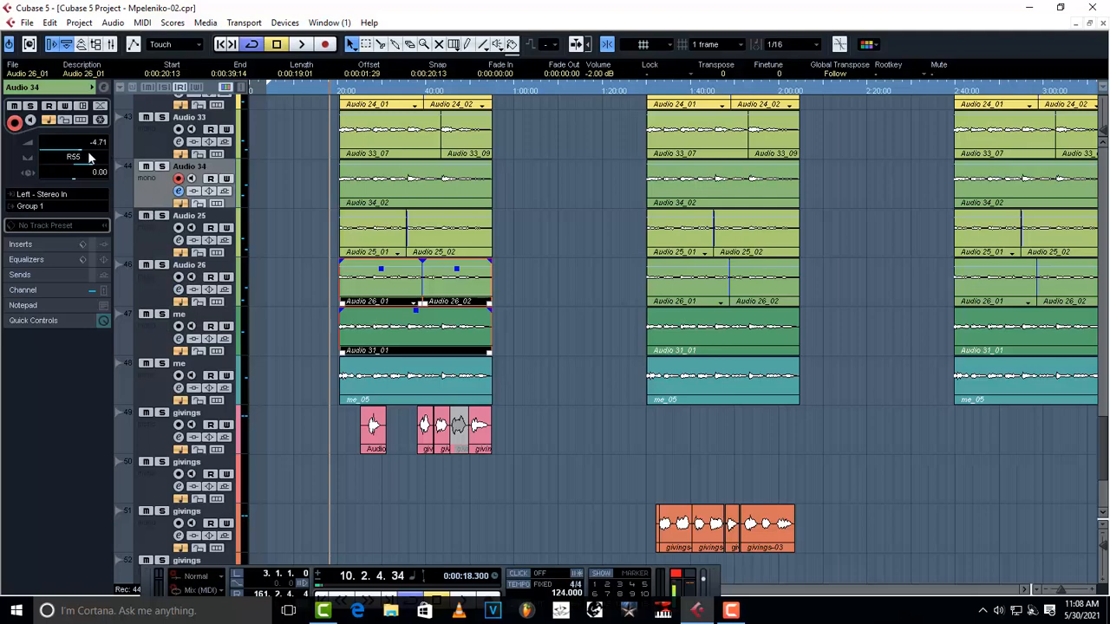
Look over the stacked backing vocal and givings tracks, and select the Group 1 track to show its insert effects
scroll(326, 331, up, 4)
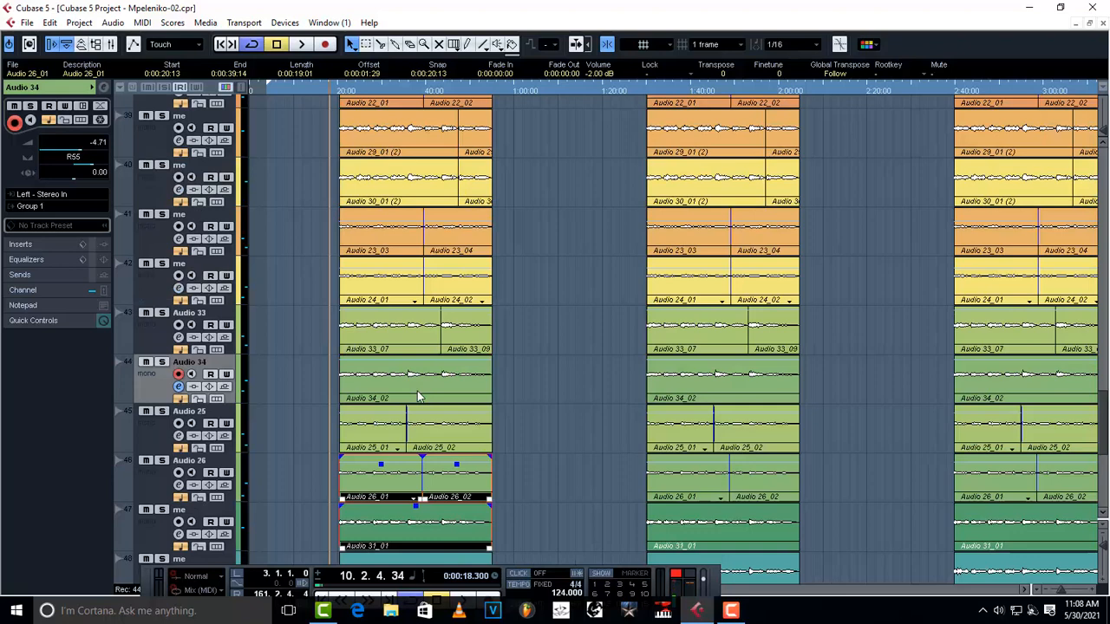
scroll(487, 468, down, 2)
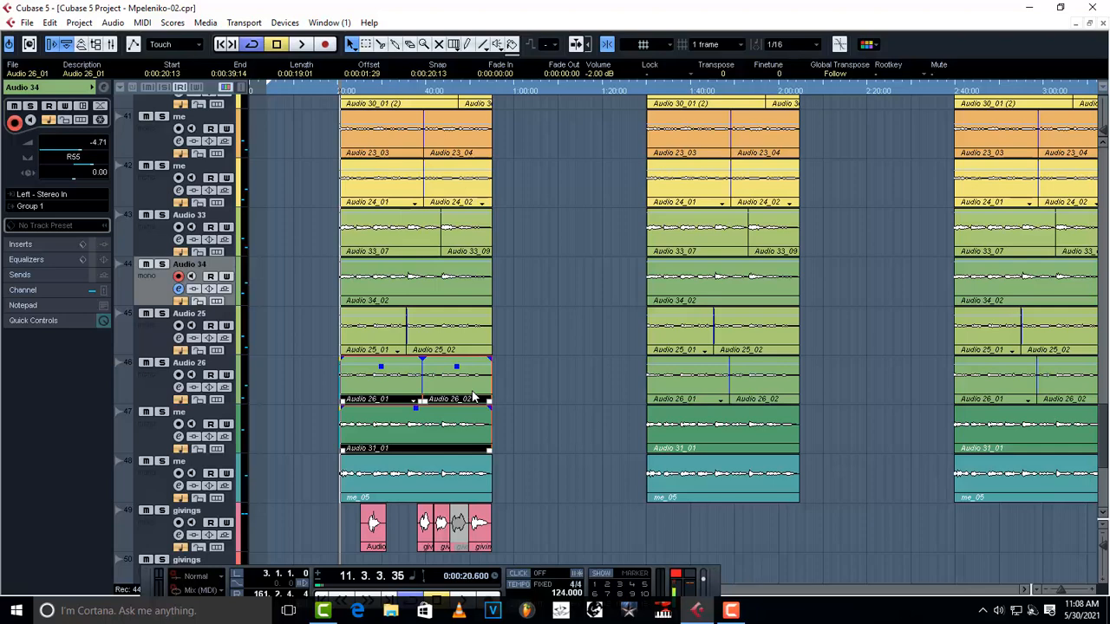
scroll(298, 476, down, 3)
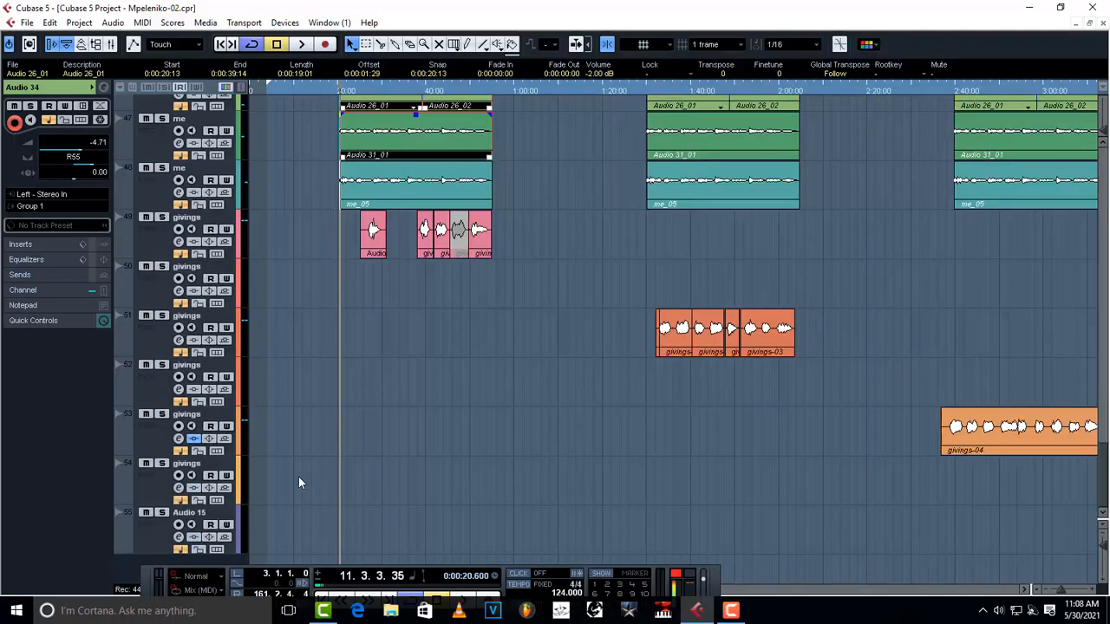
scroll(299, 476, up, 6)
scroll(299, 476, up, 9)
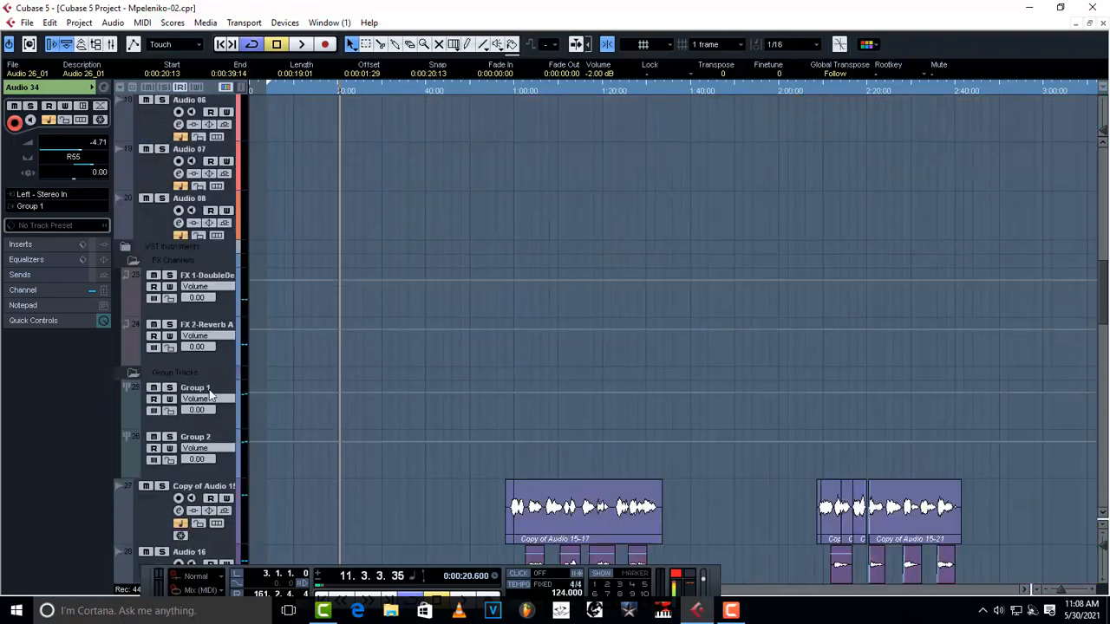
click(221, 419)
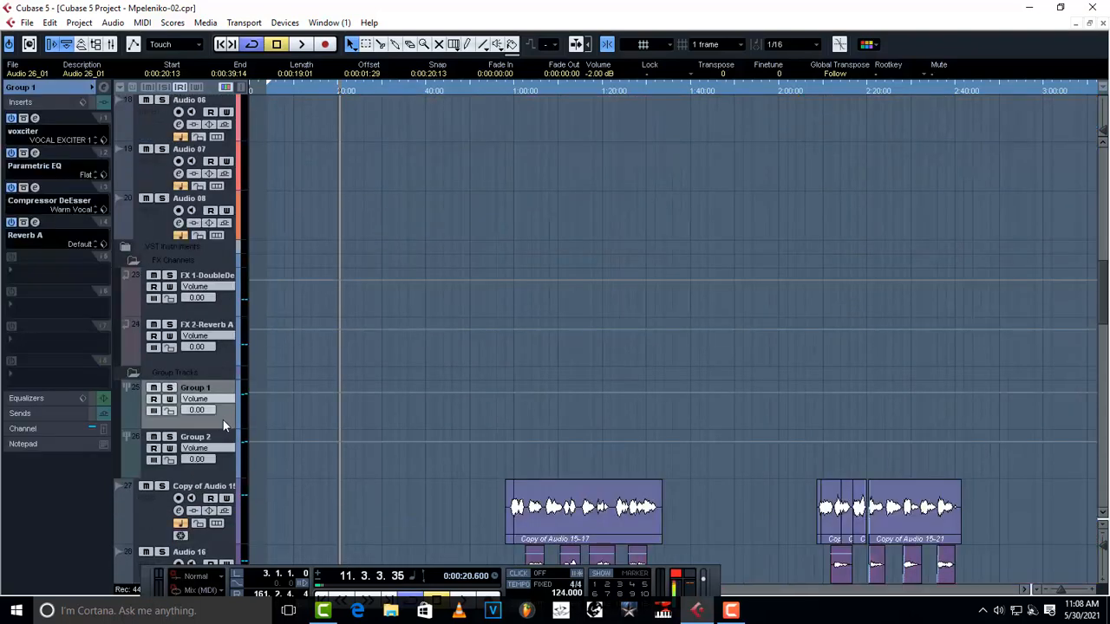
Add RDeEsser Stereo to the fifth insert slot of Group 1, close its window and switch the insert off
click(28, 282)
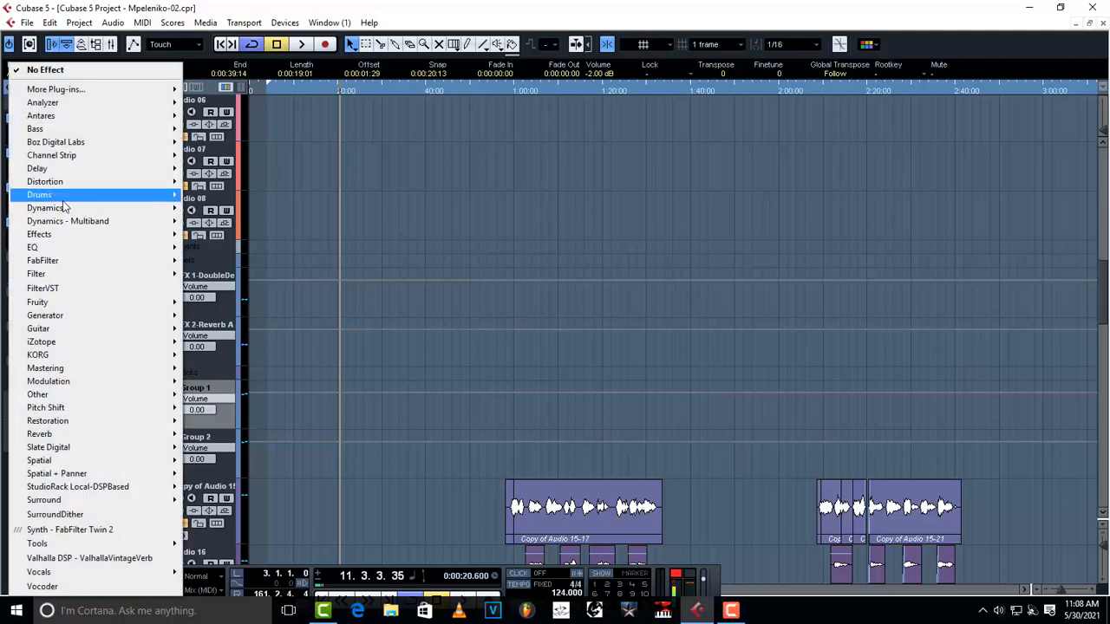
mouse_move(65, 211)
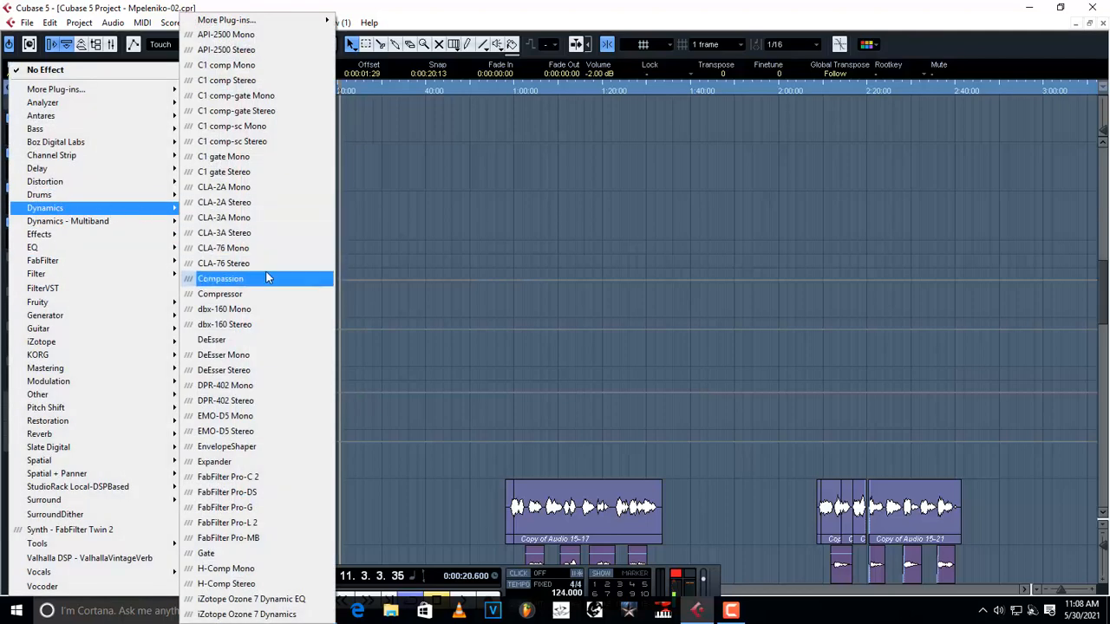
mouse_move(312, 20)
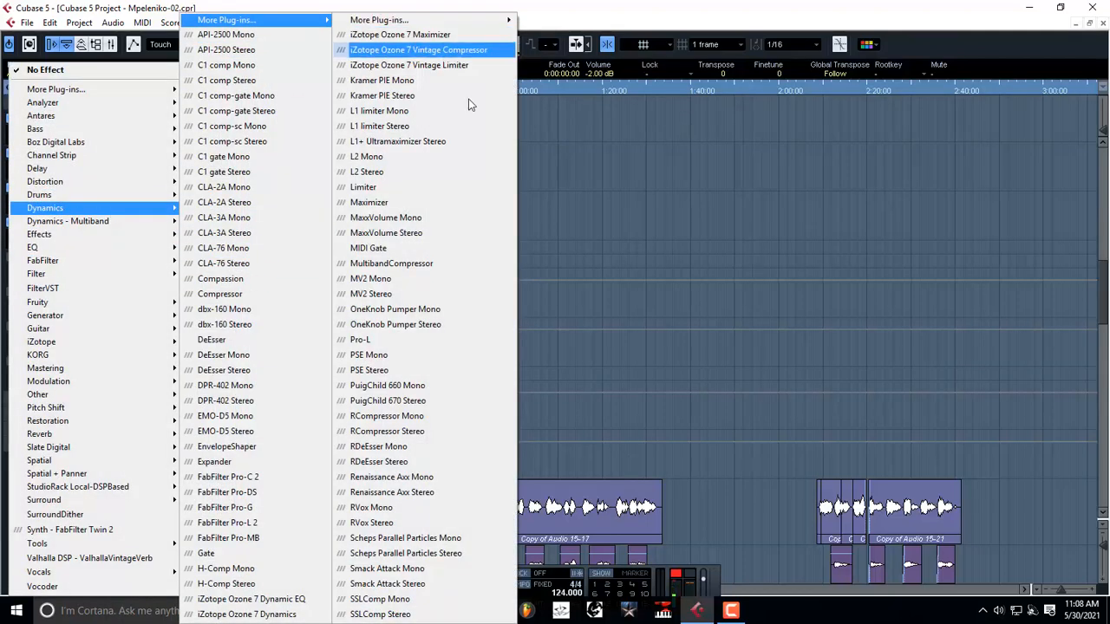
click(455, 460)
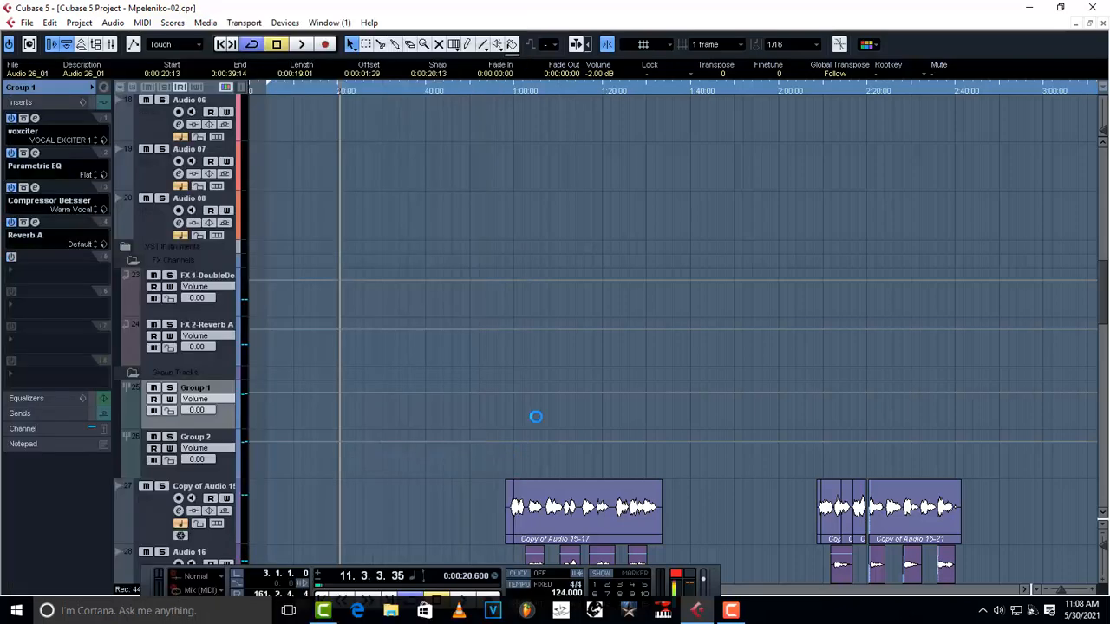
click(704, 215)
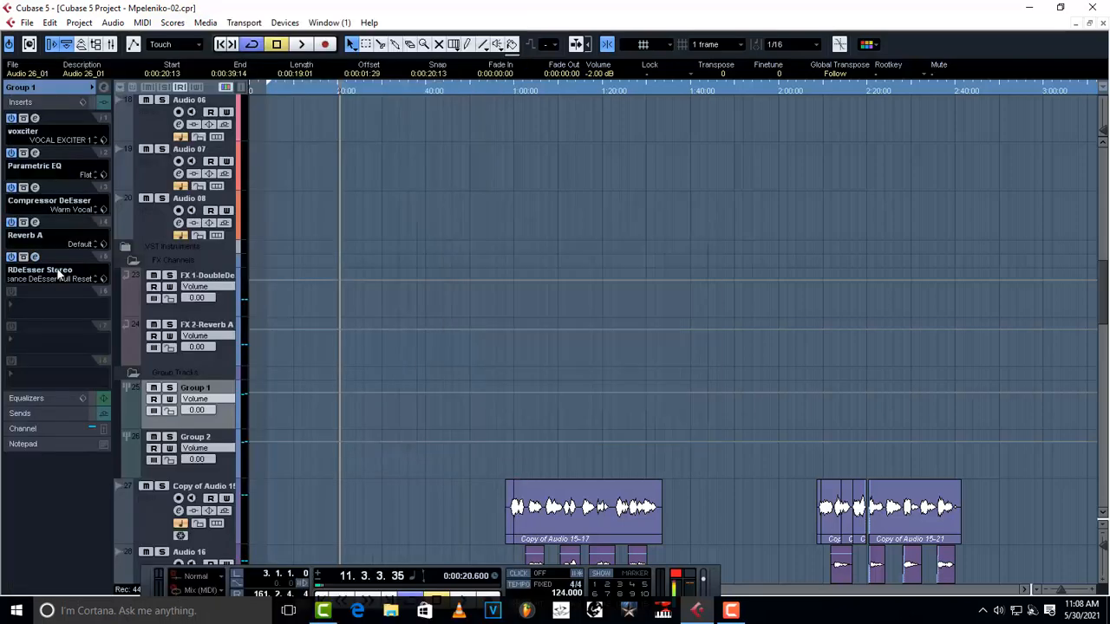
click(11, 257)
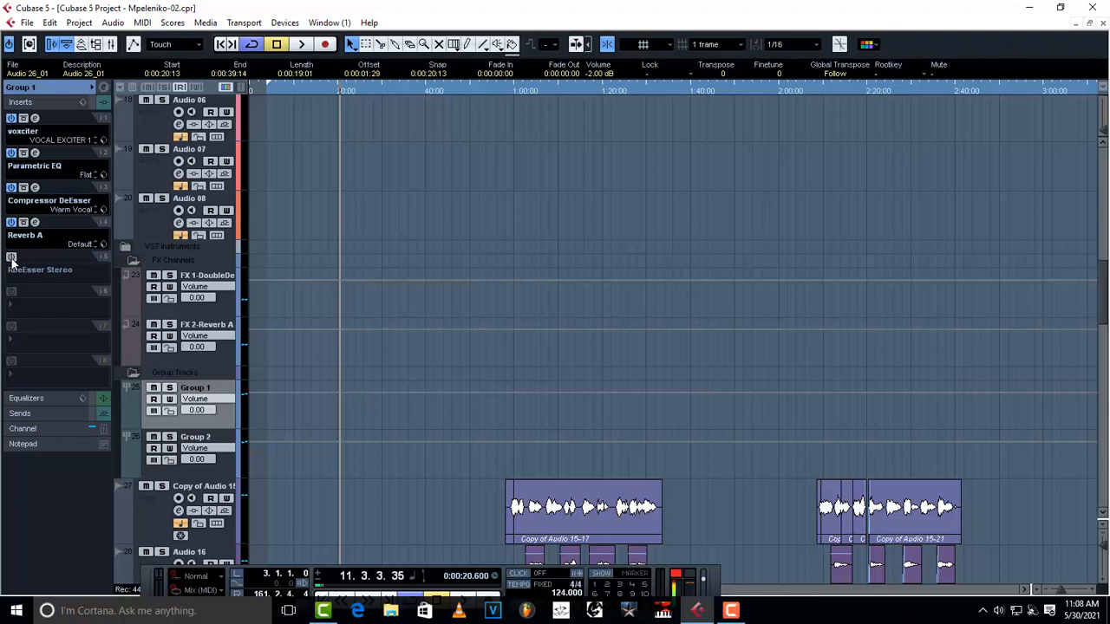
click(11, 258)
Play the first backing vocal section through the Group 1 inserts and look over the stacked vocal tracks
key(space)
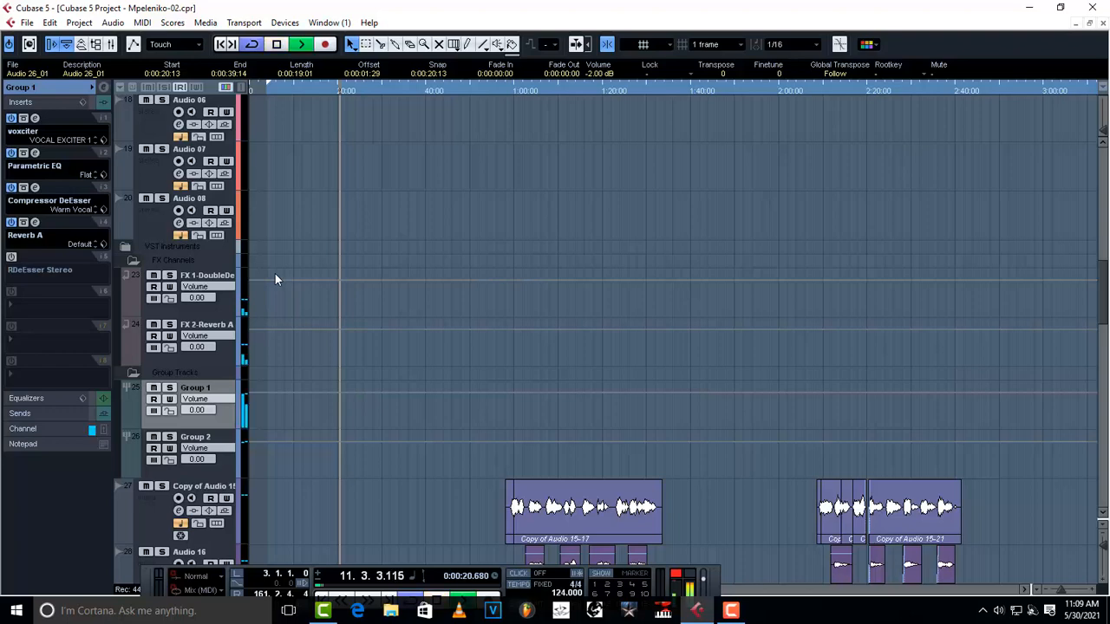
scroll(282, 271, down, 5)
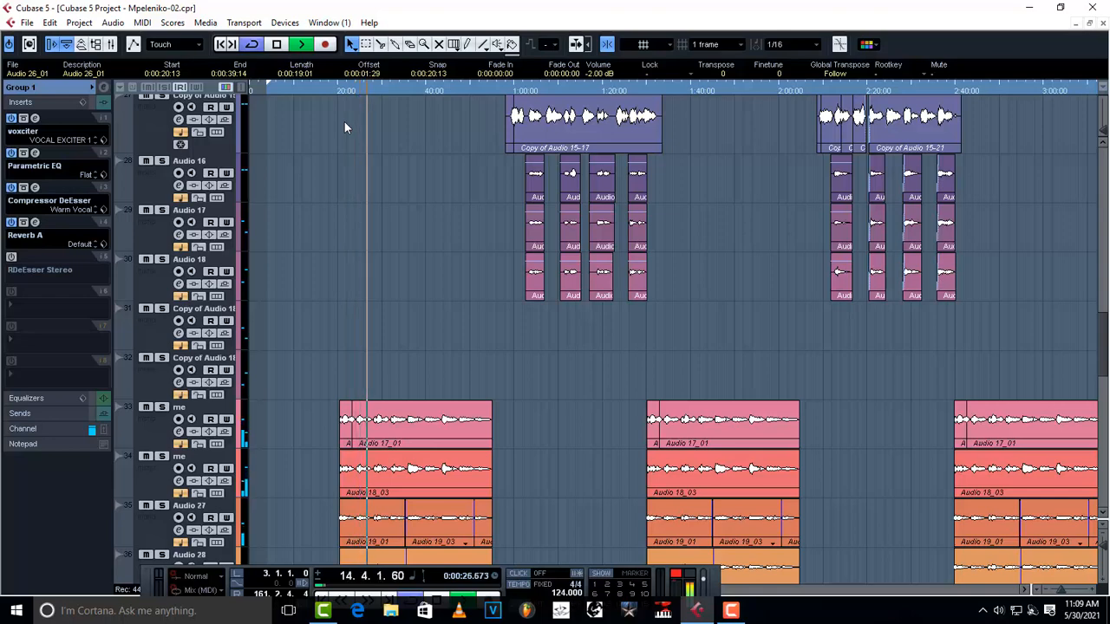
key(space)
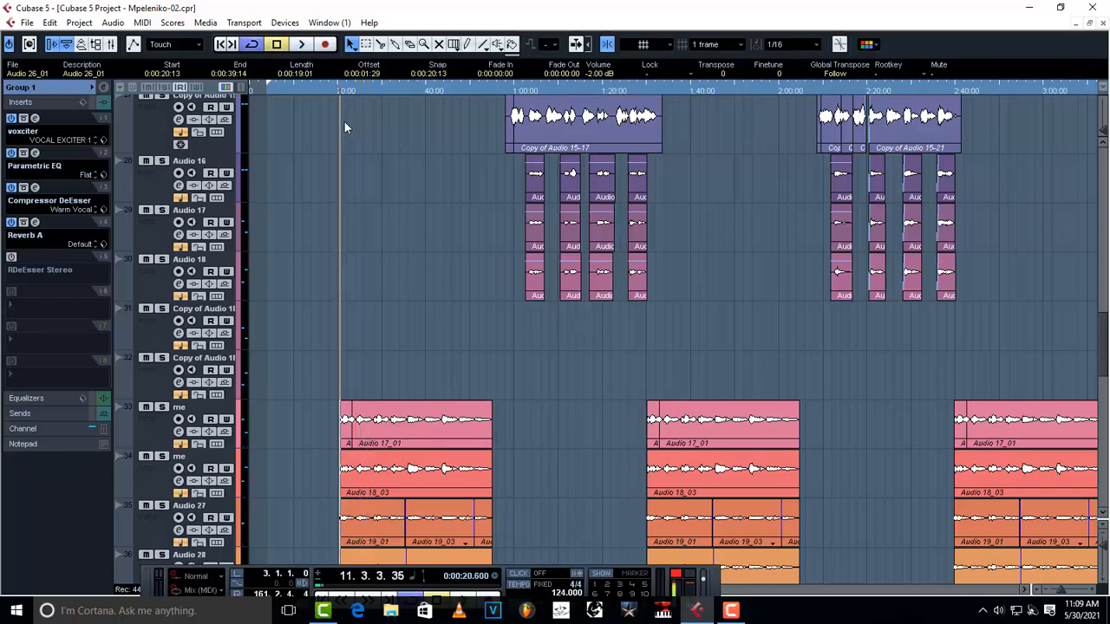
scroll(429, 388, down, 8)
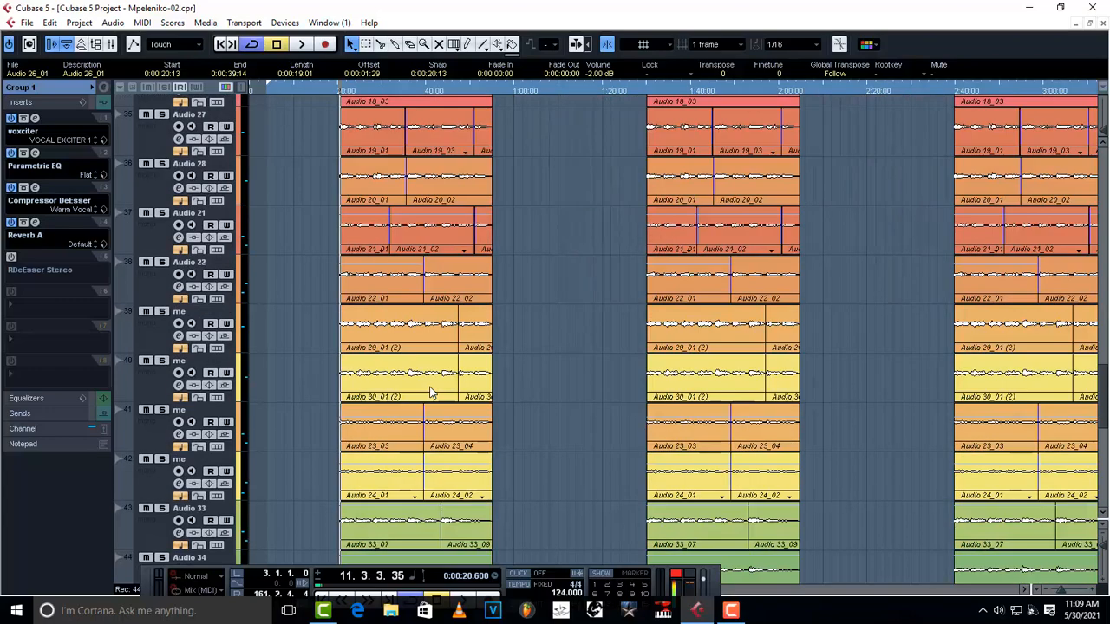
scroll(429, 389, up, 6)
scroll(159, 249, down, 2)
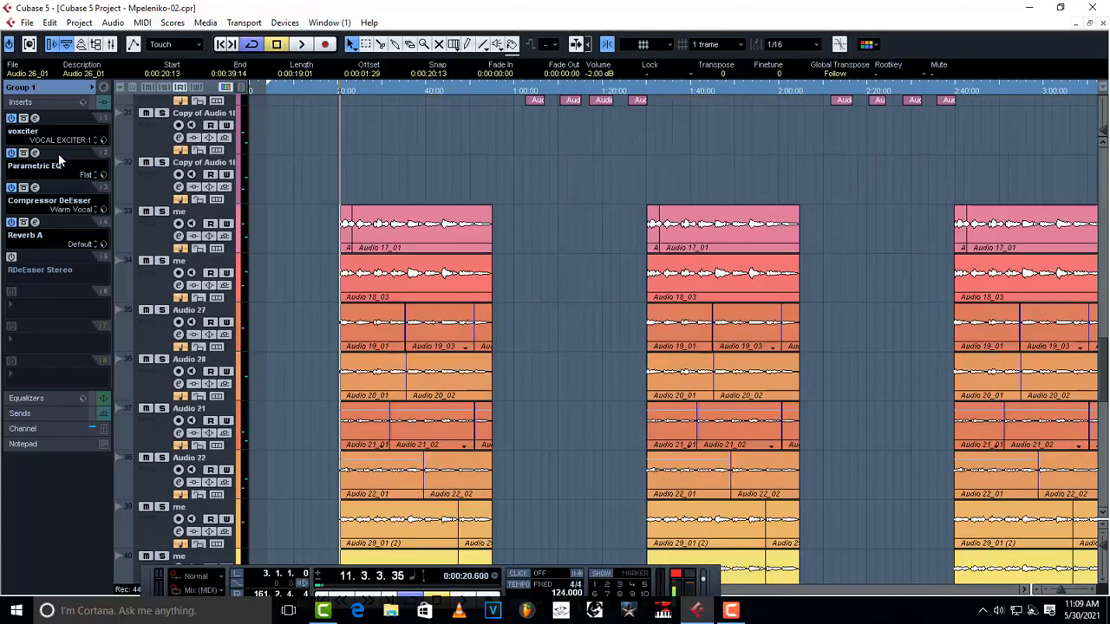
Open the voxciter insert on Group 1, switch it off and play the backing vocals without it
click(35, 119)
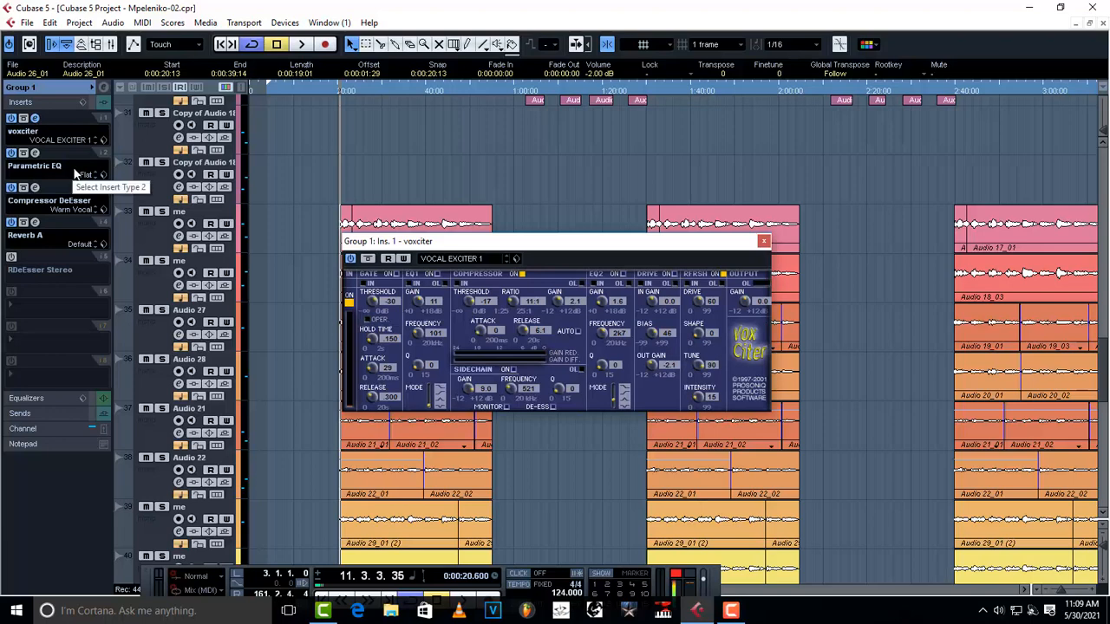
drag(578, 253, 535, 143)
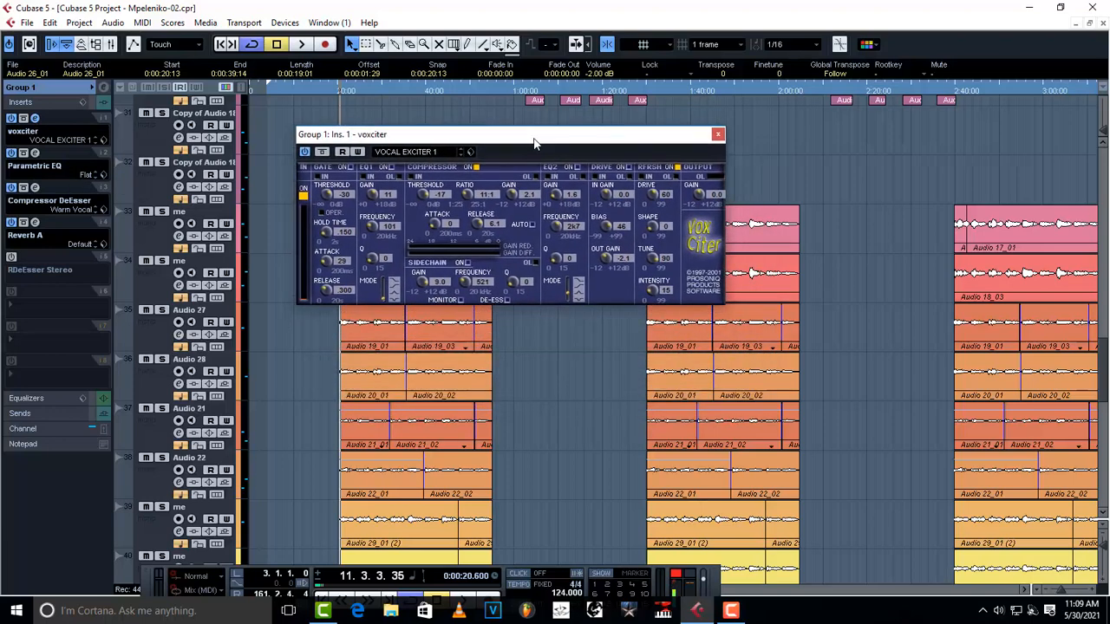
click(305, 151)
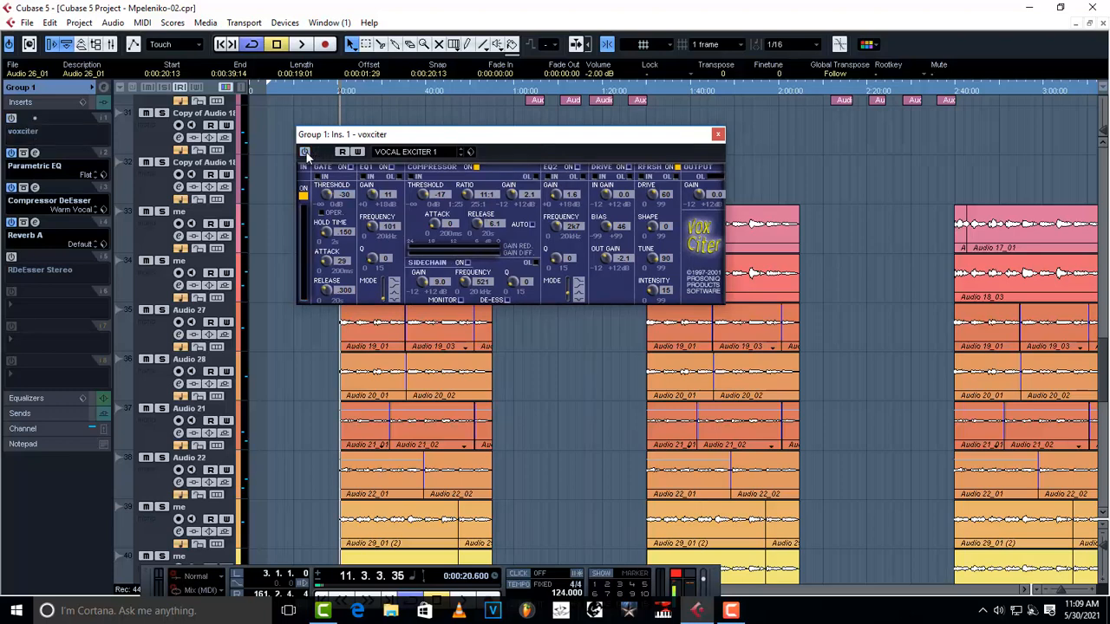
key(space)
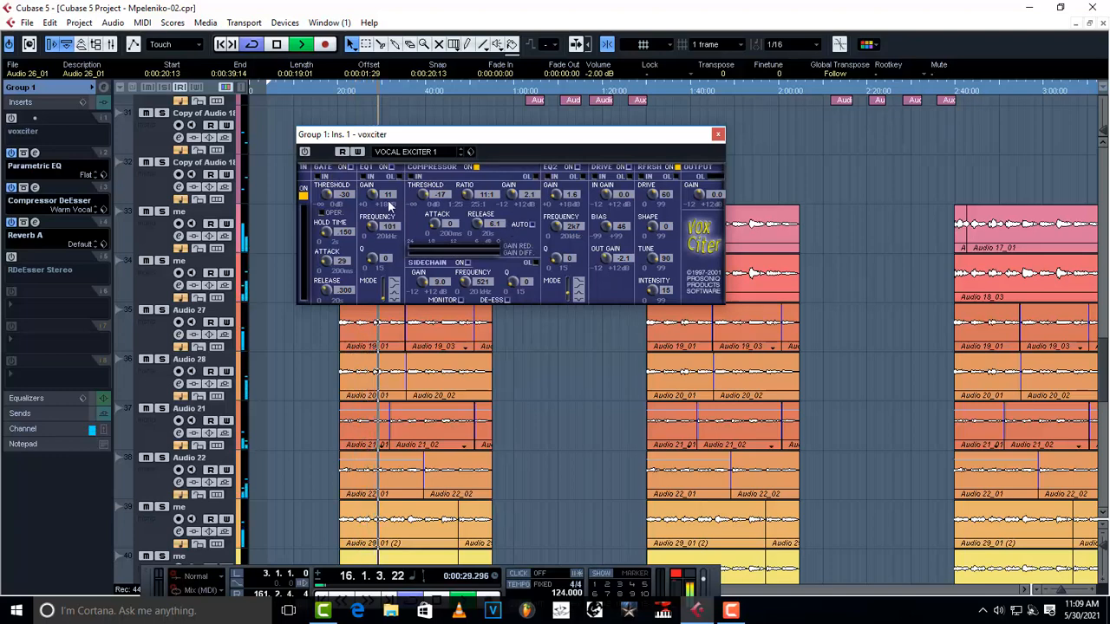
key(space)
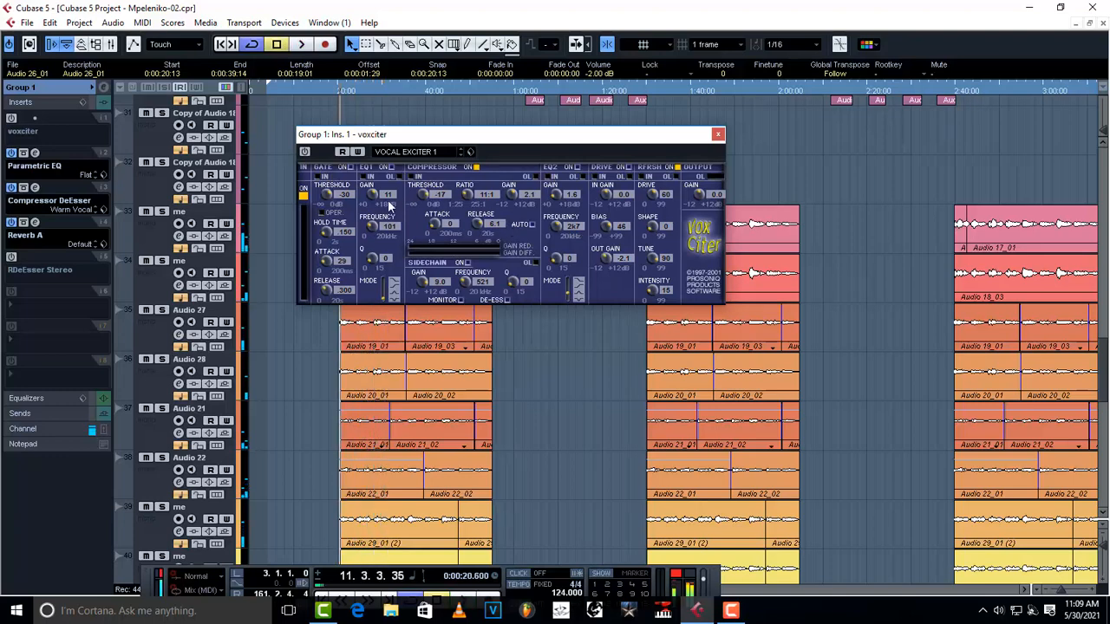
Switch voxciter back on, play the backing vocals with it and close the plug-in window
click(304, 152)
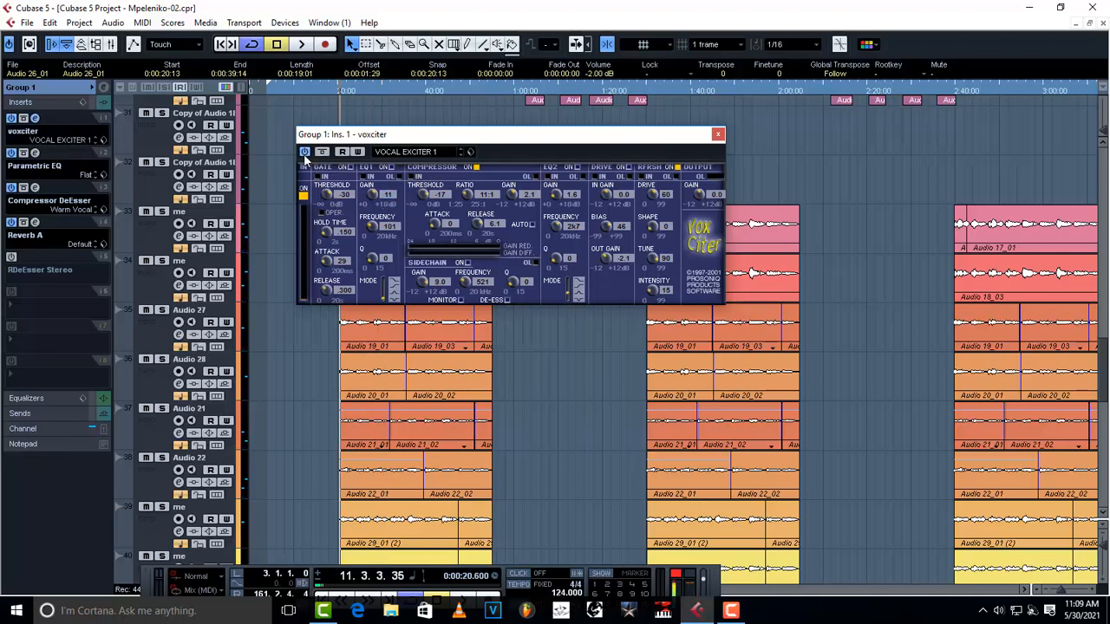
key(space)
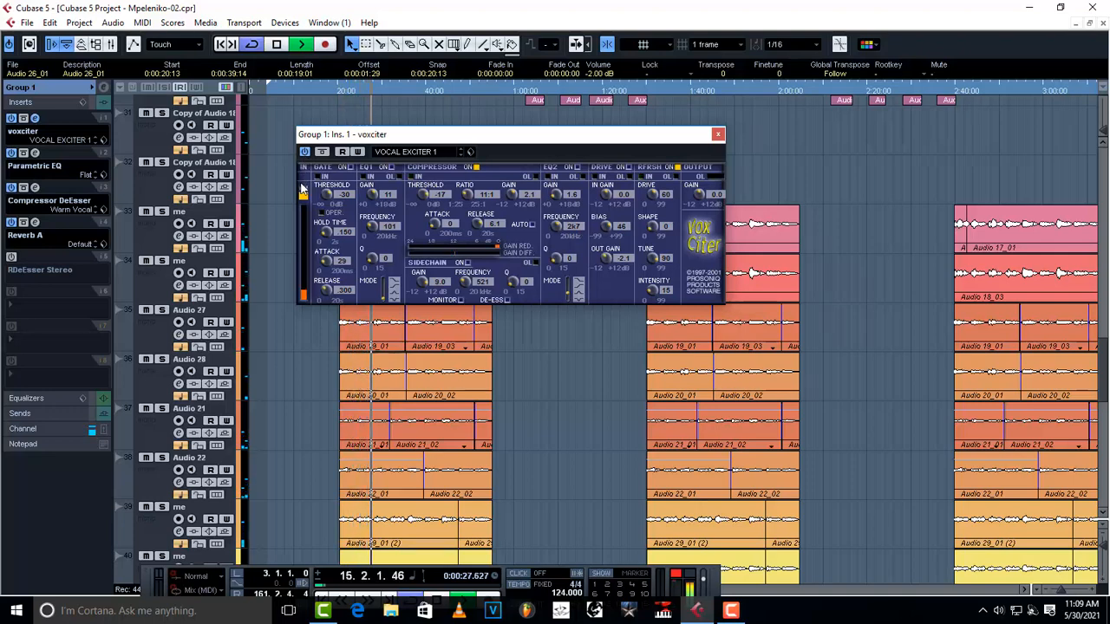
key(space)
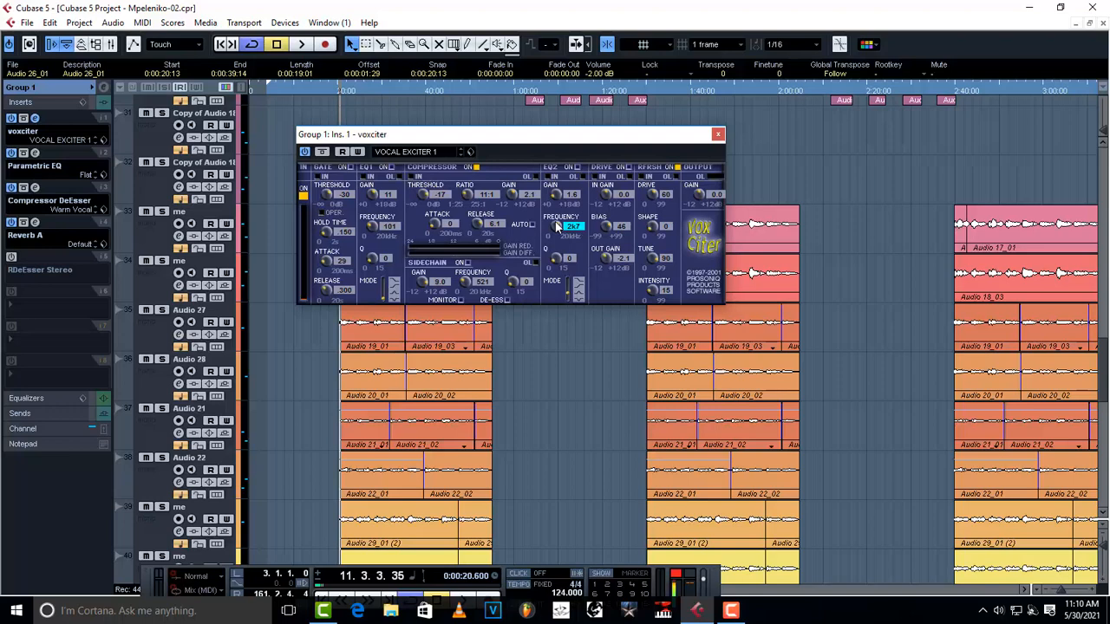
click(718, 134)
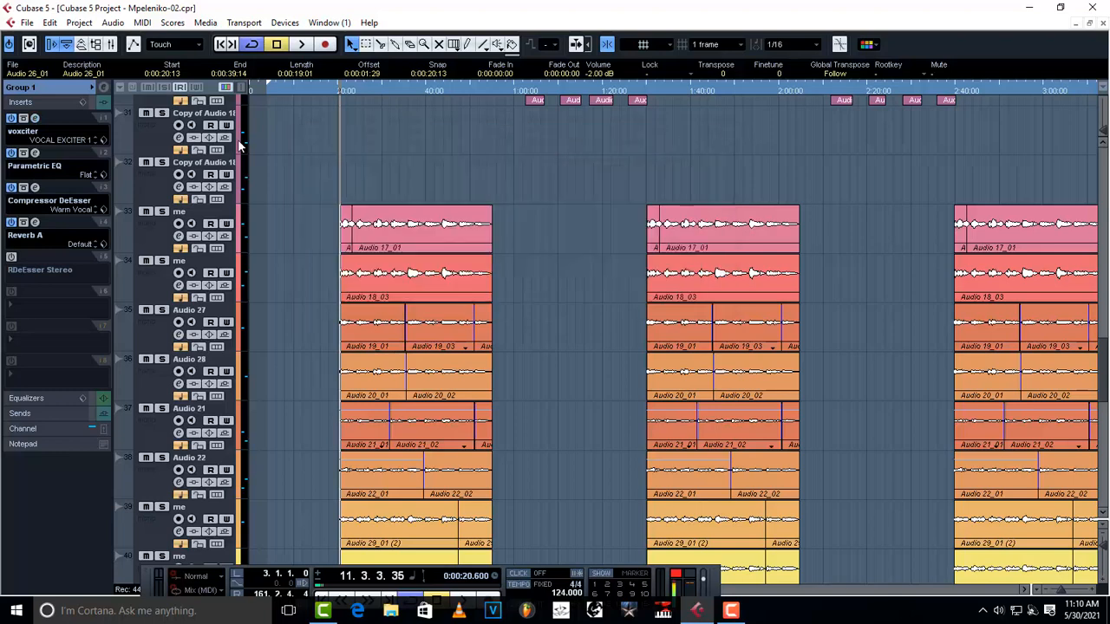
Check the Parametric EQ settings on Group 1, and play the backing vocals with voxciter and Parametric EQ switched off
click(34, 153)
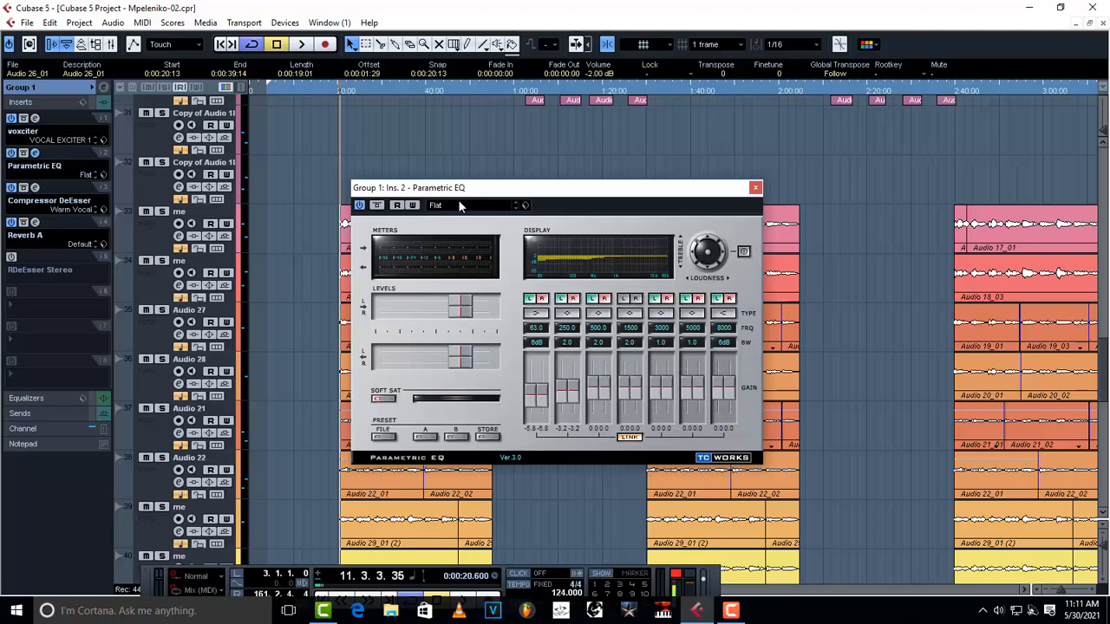
click(755, 187)
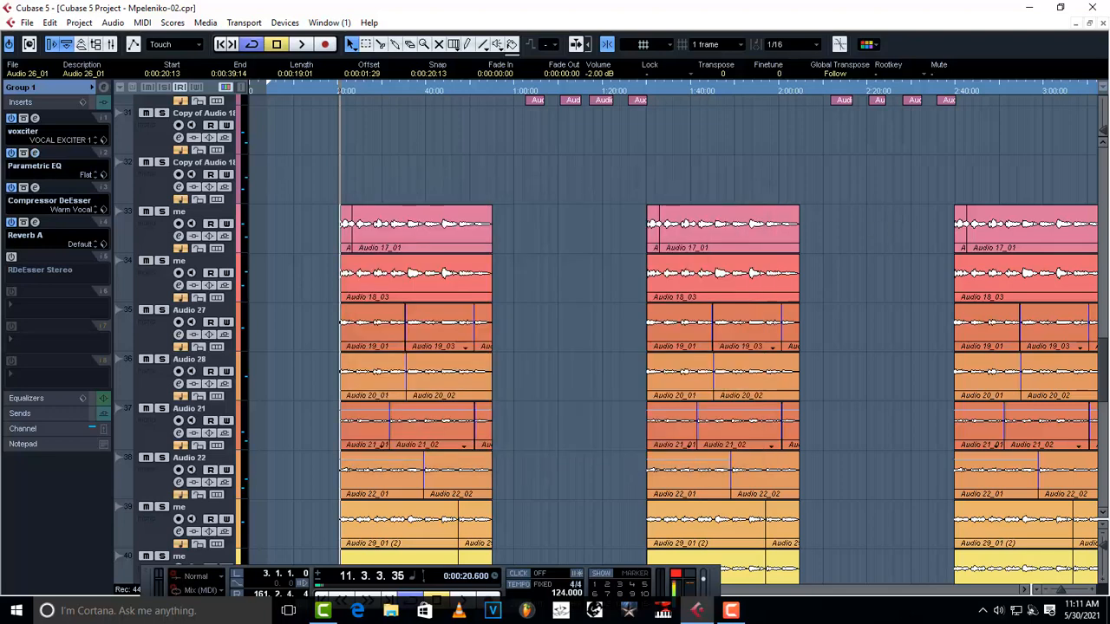
click(12, 118)
click(11, 155)
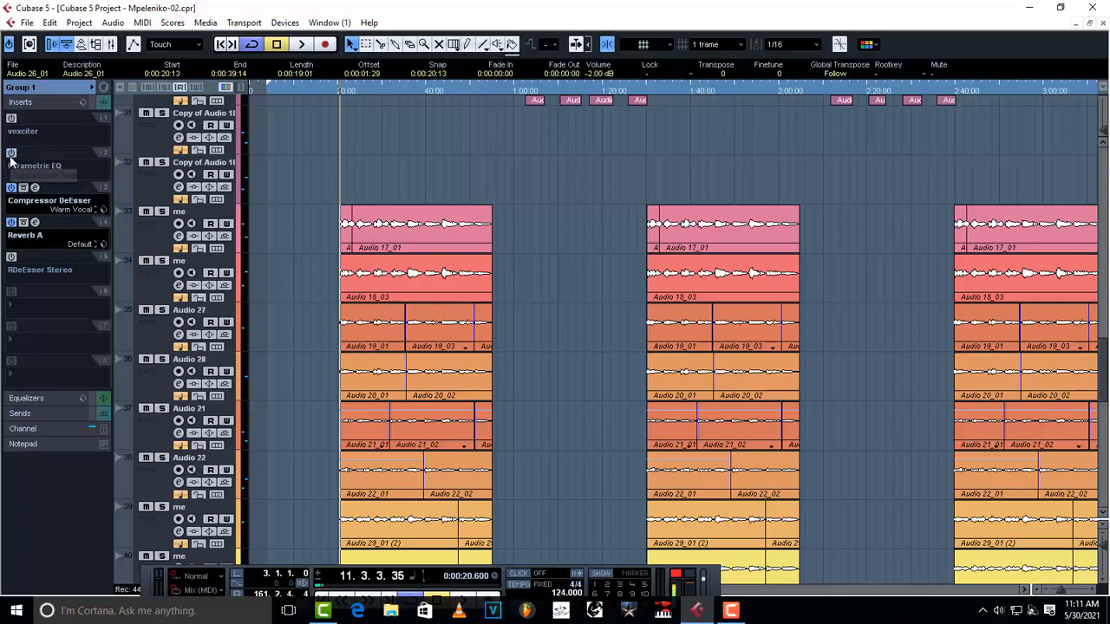
key(space)
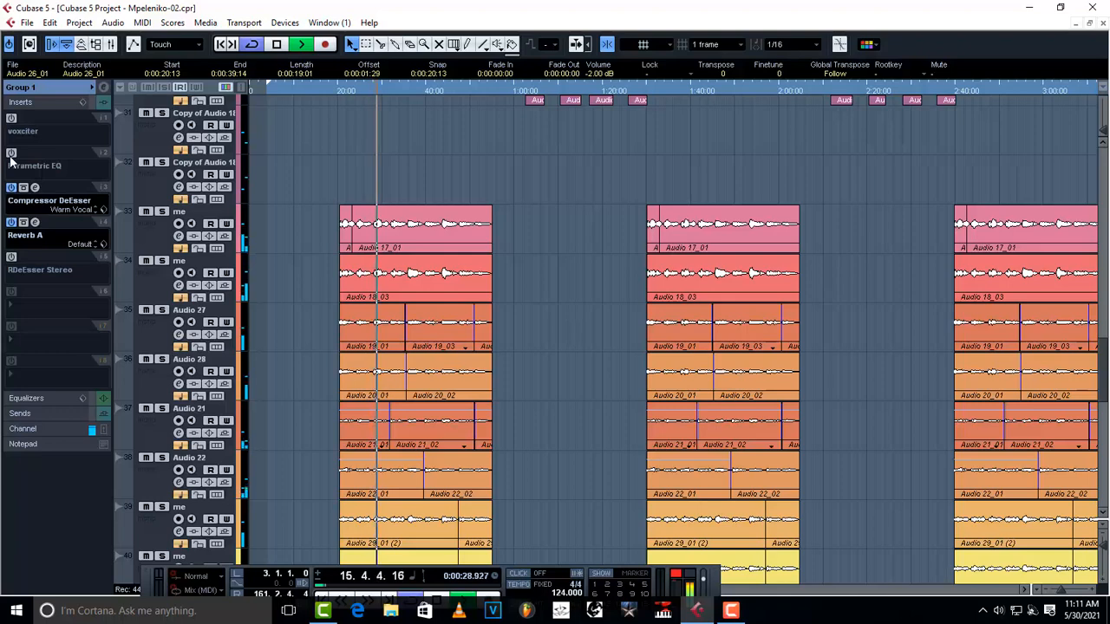
key(space)
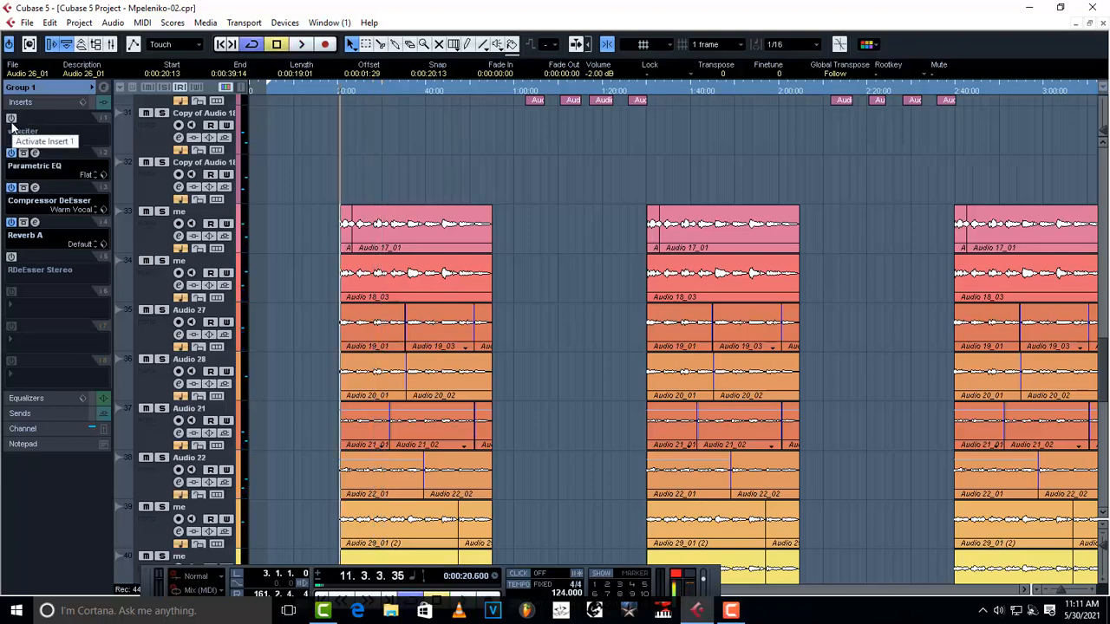
Reactivate voxciter and Parametric EQ on Group 1 and play the backing vocals with both effects
click(12, 118)
key(space)
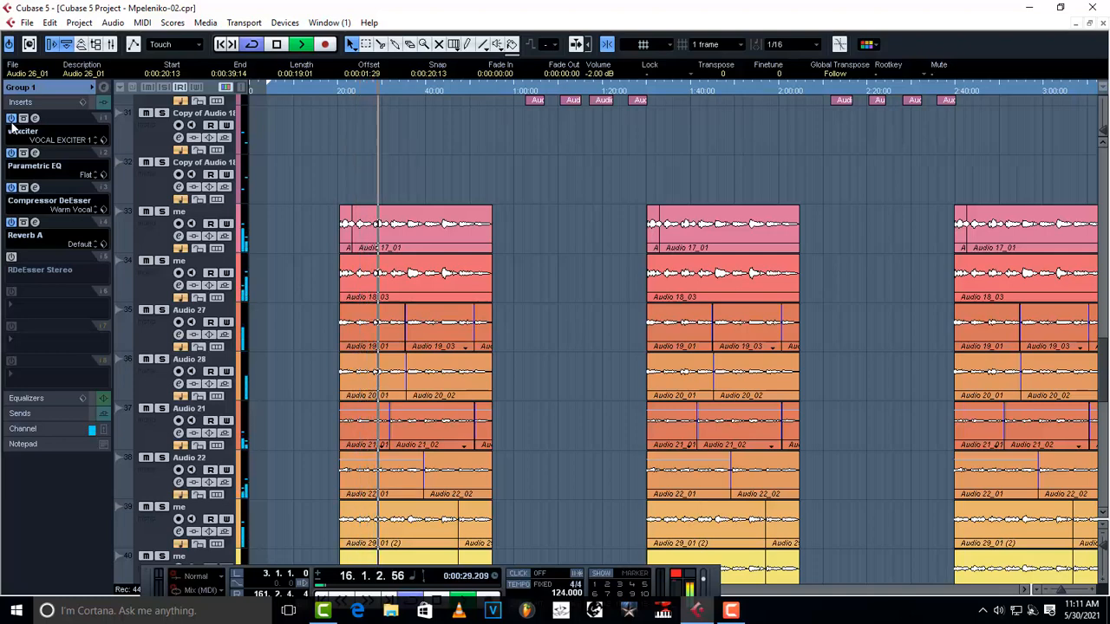
key(space)
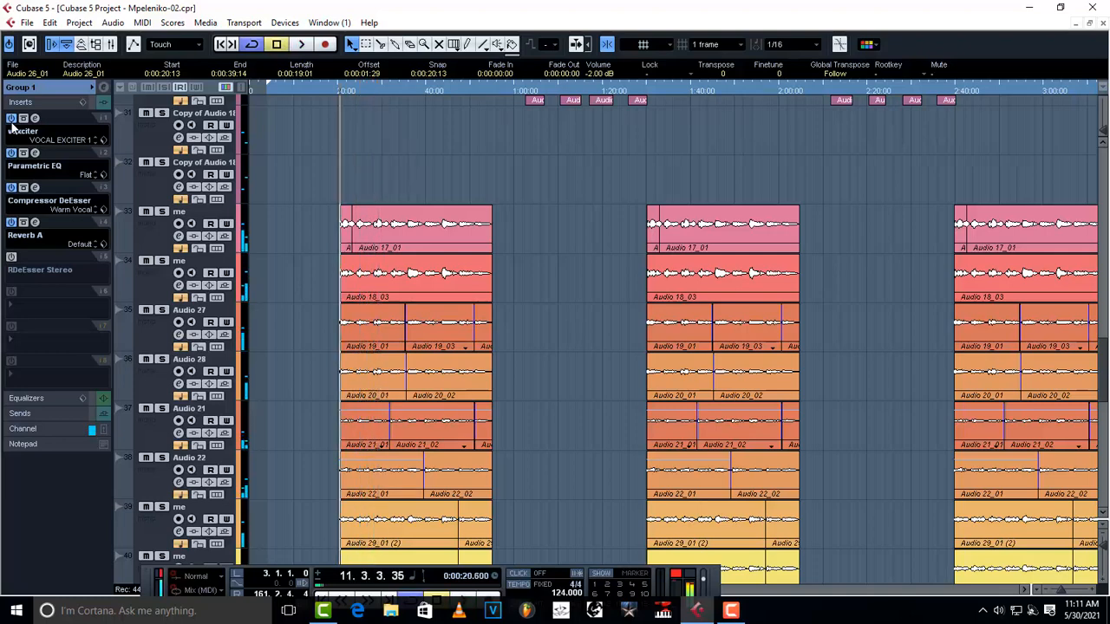
Open the Compressor DeEsser insert on Group 1, examine its settings and available presets, and close the plug-in window
click(35, 187)
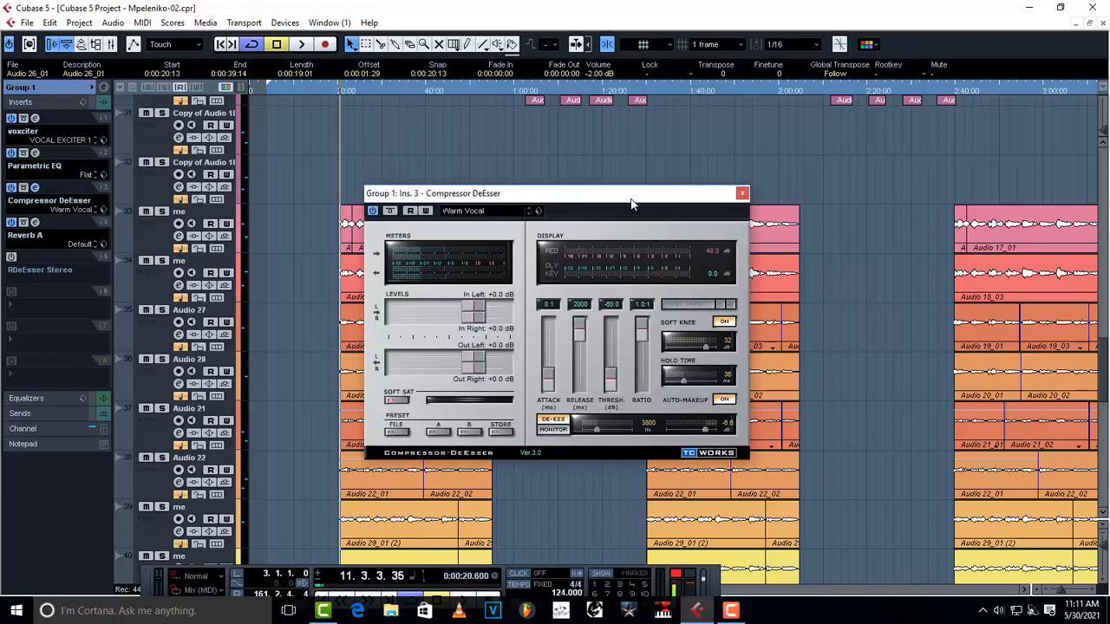
drag(631, 204, 576, 119)
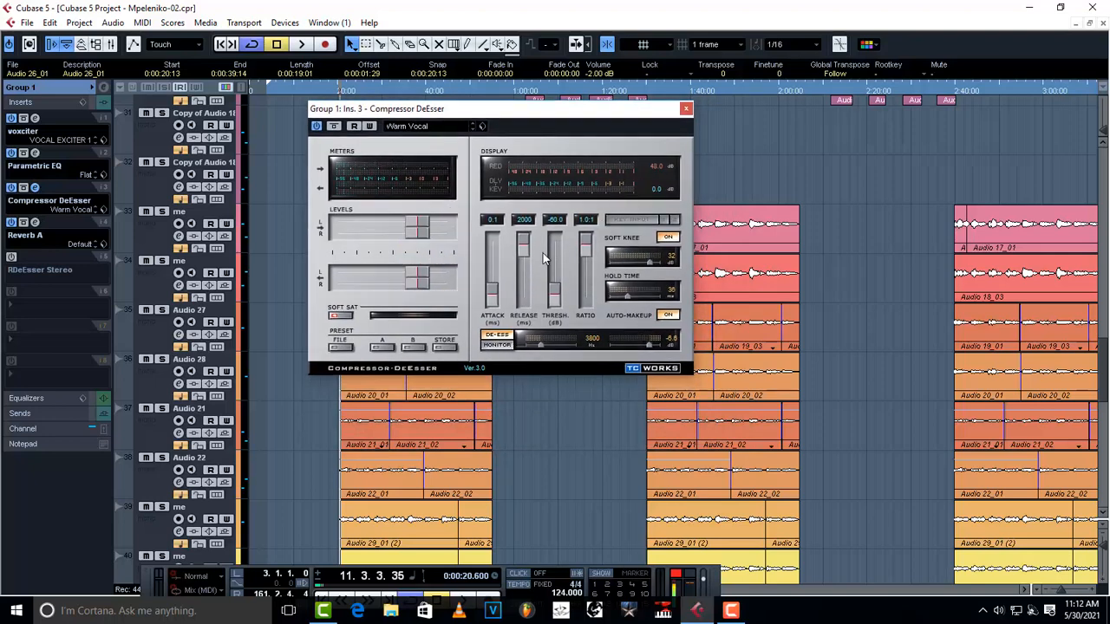
click(421, 128)
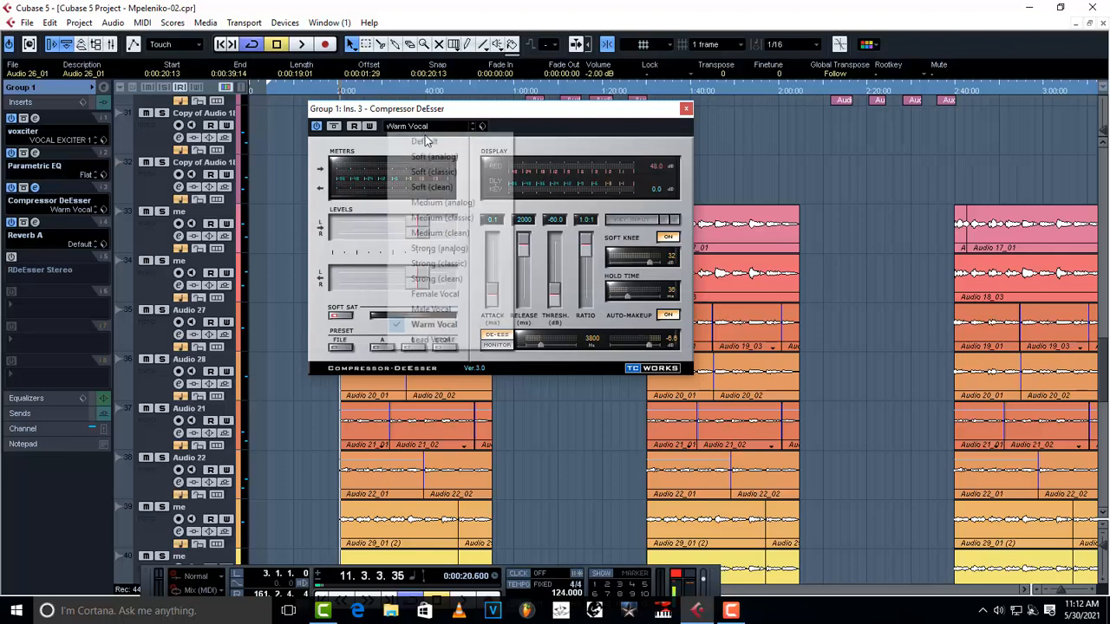
click(548, 111)
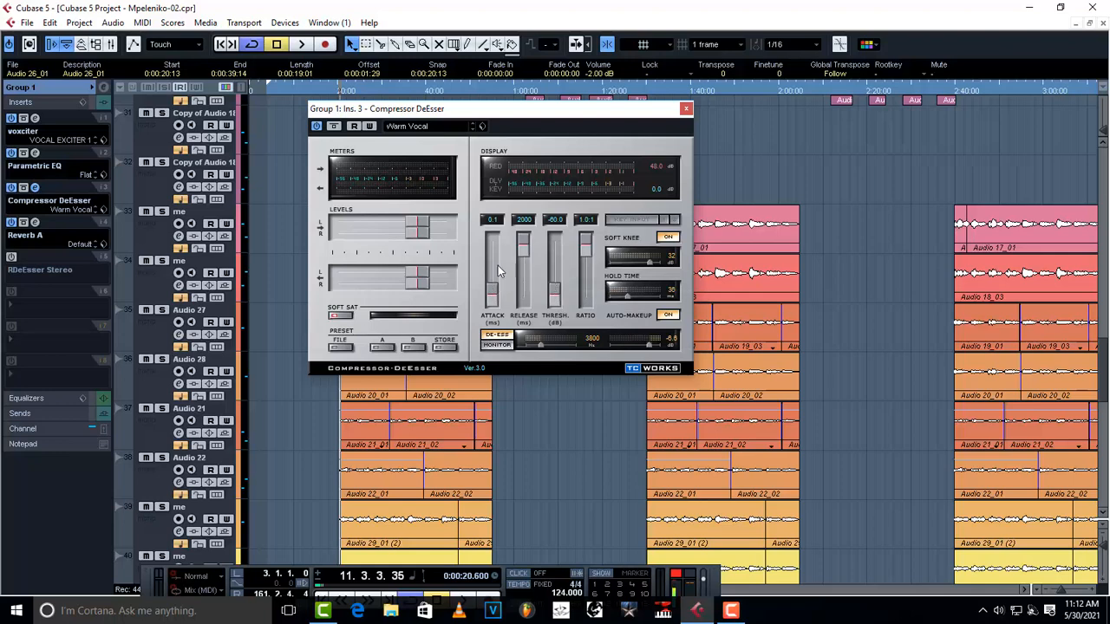
click(686, 110)
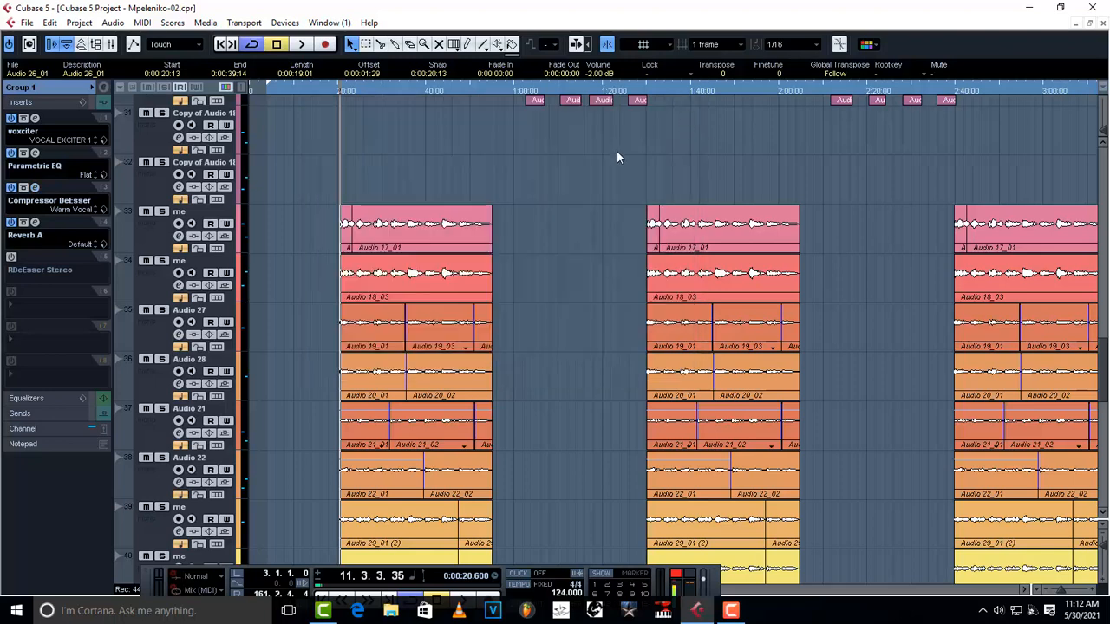
Switch off Compressor DeEsser, Parametric EQ and voxciter on Group 1 and play the backing vocals without them
click(11, 188)
click(11, 153)
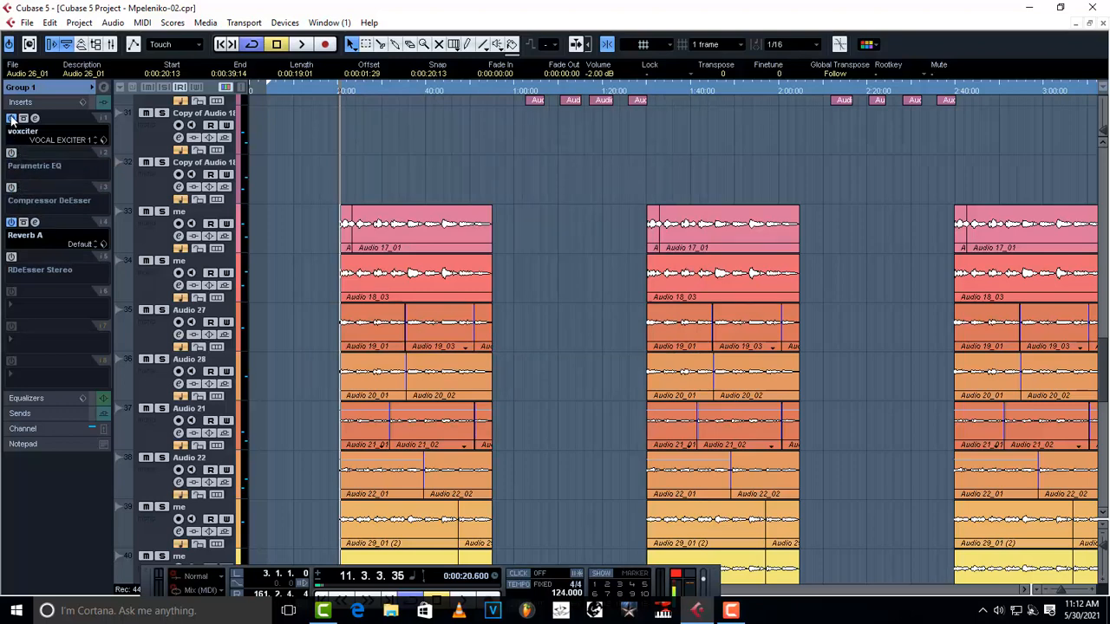
click(11, 118)
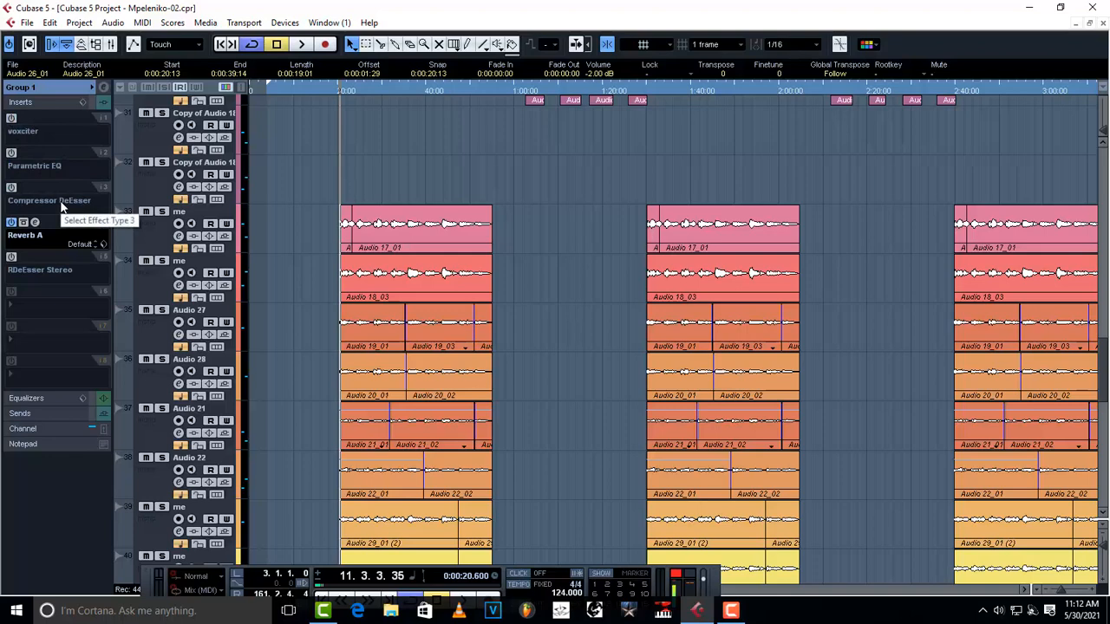
key(space)
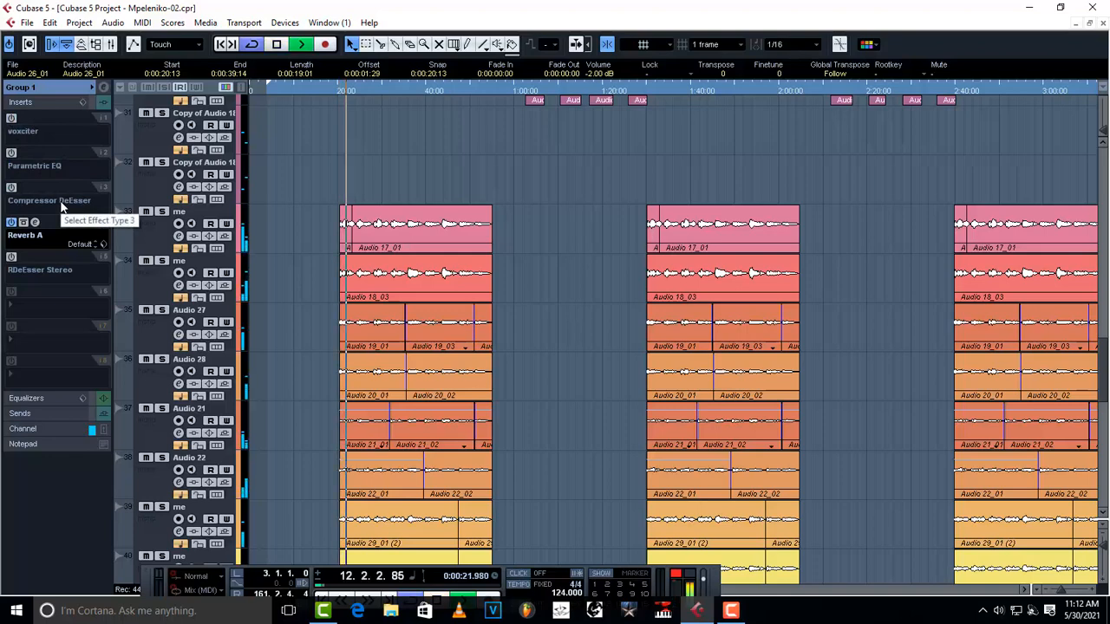
Reactivate Compressor DeEsser, Parametric EQ and voxciter one by one during playback to compare the sound, and stop playback
click(12, 189)
click(12, 189)
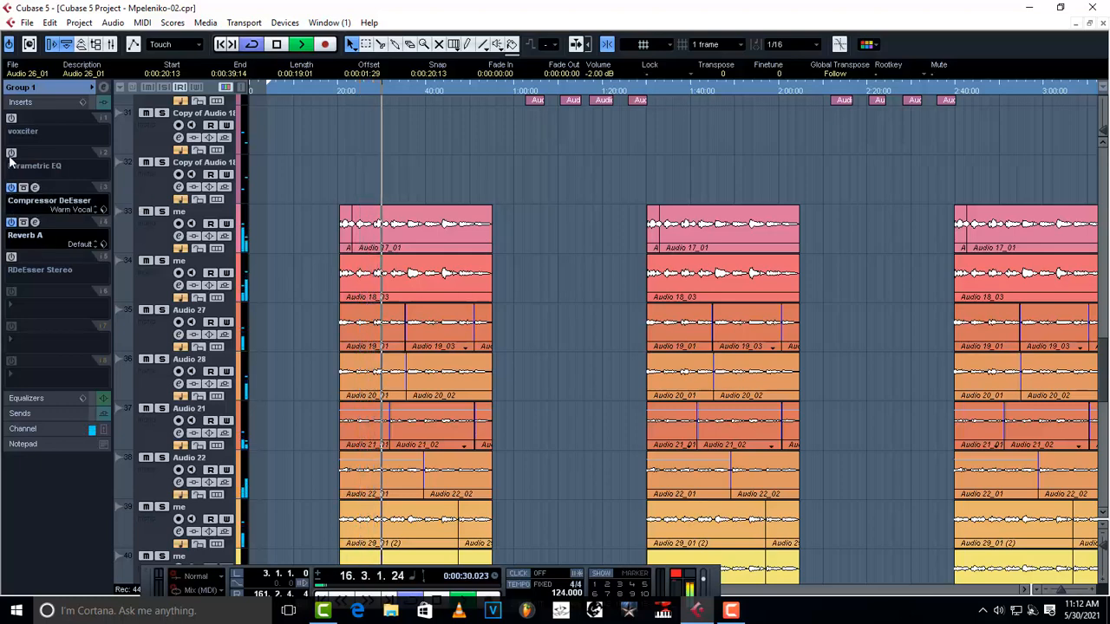
click(11, 152)
click(12, 121)
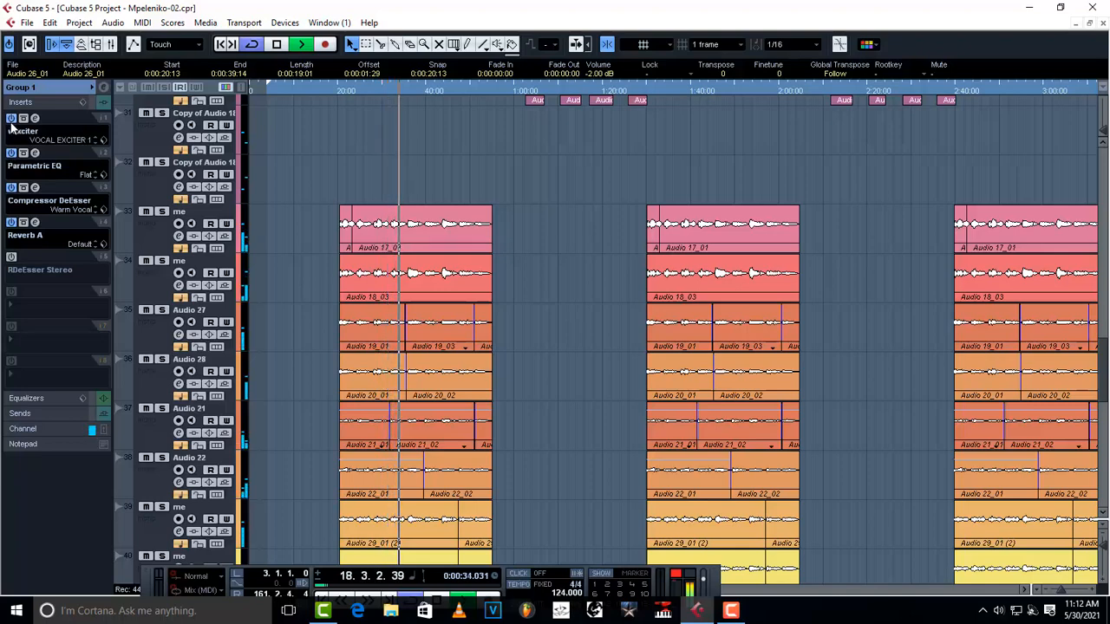
key(space)
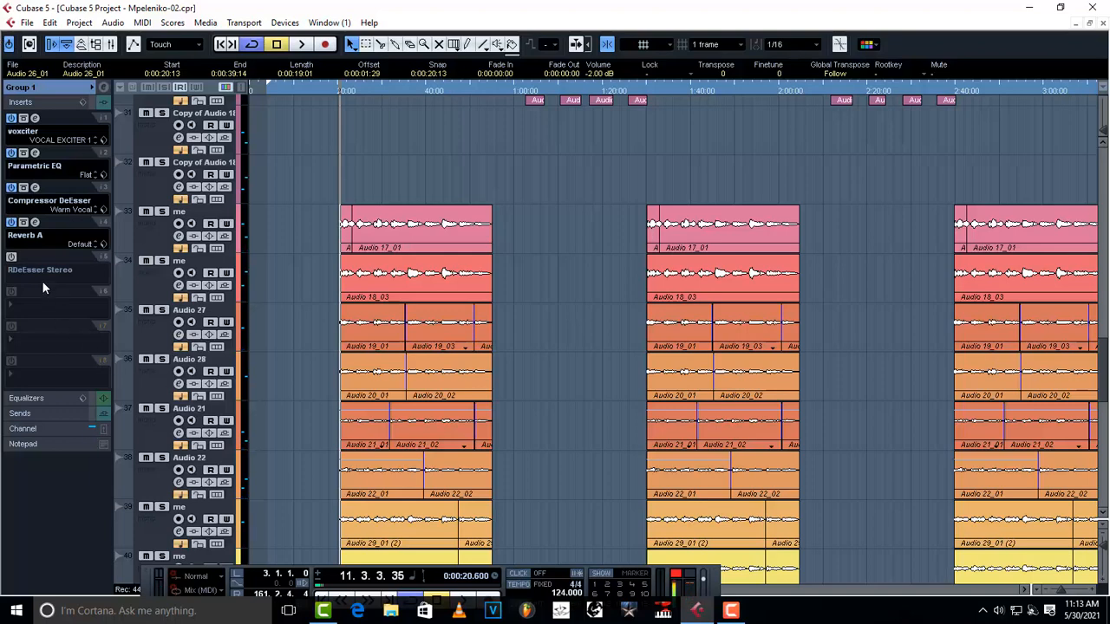
Check the Reverb A insert settings on Group 1 and show the group's send effects
click(35, 223)
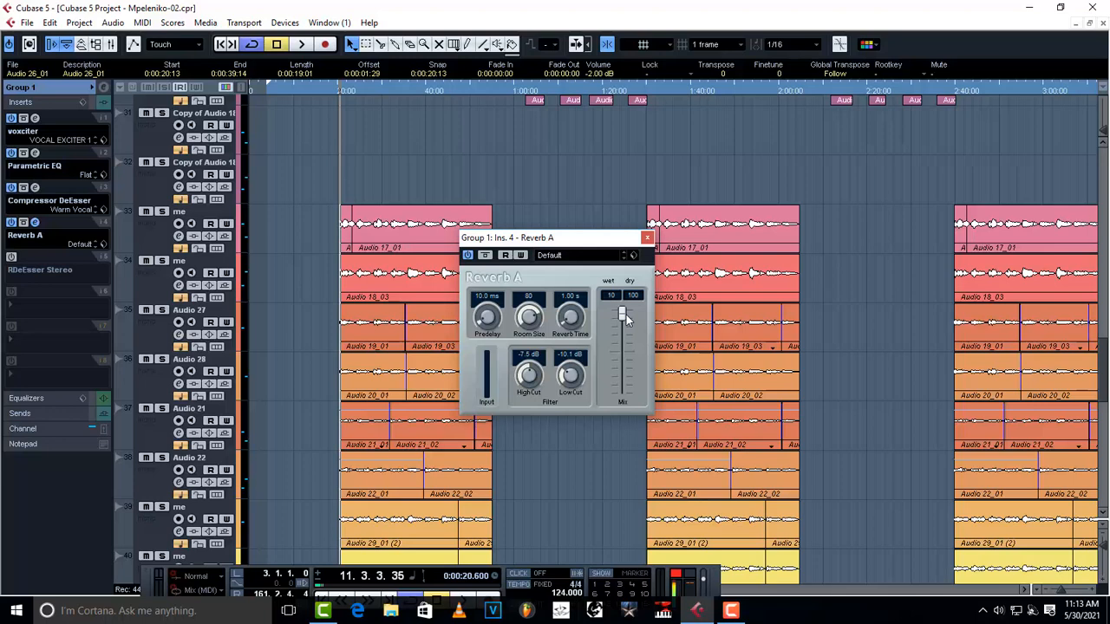
click(646, 237)
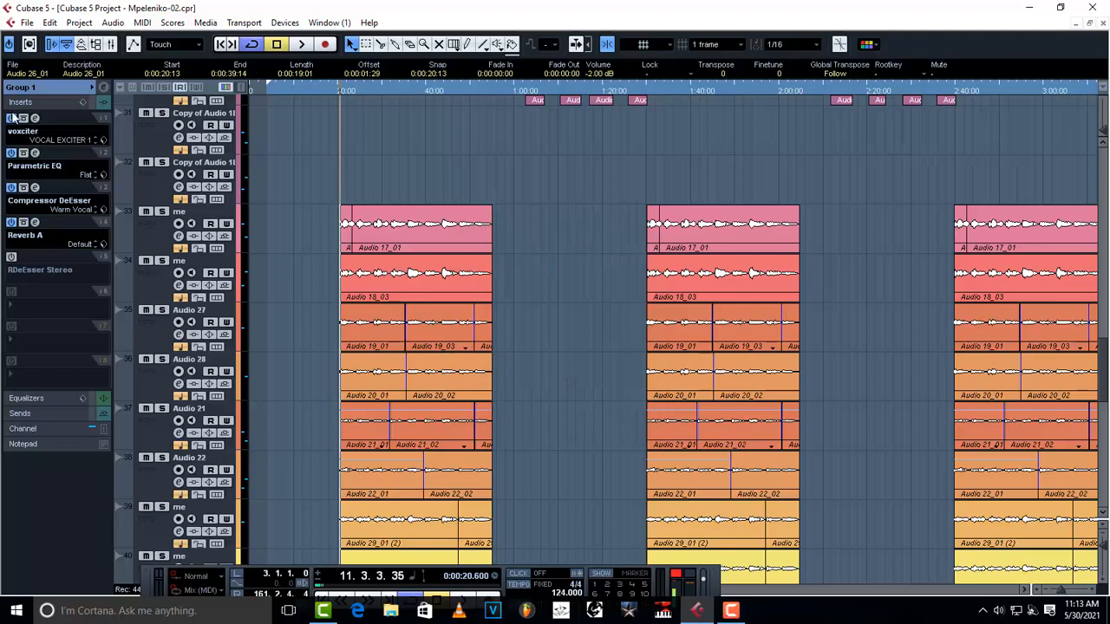
click(22, 414)
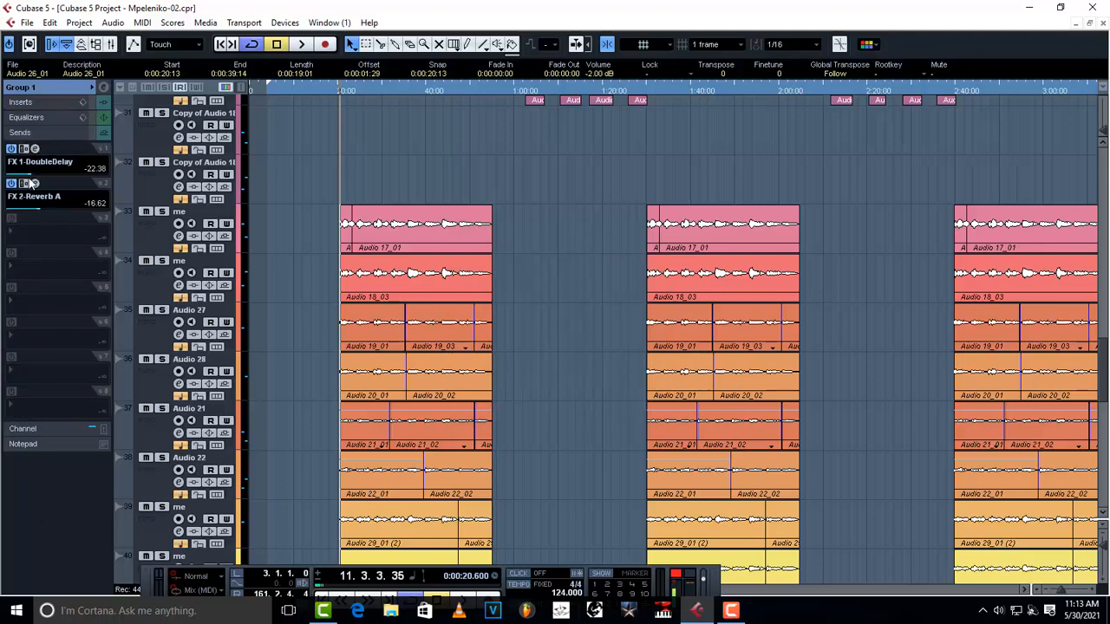
Open the FX 1-DoubleDelay effect from Group 1's sends and solo the Group 1 track
click(35, 149)
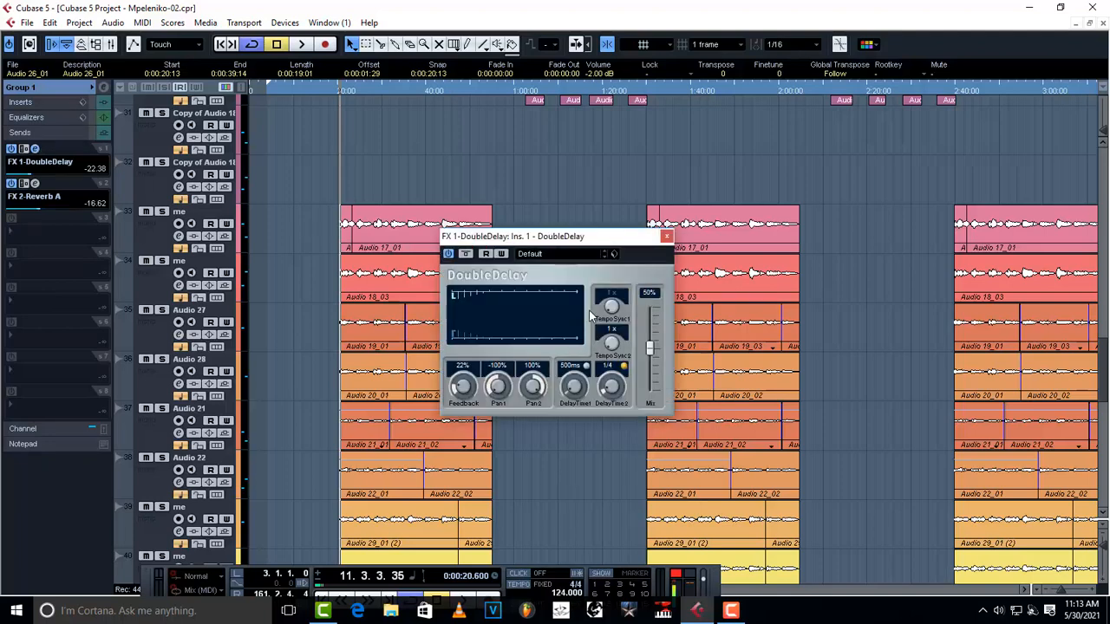
scroll(252, 344, up, 3)
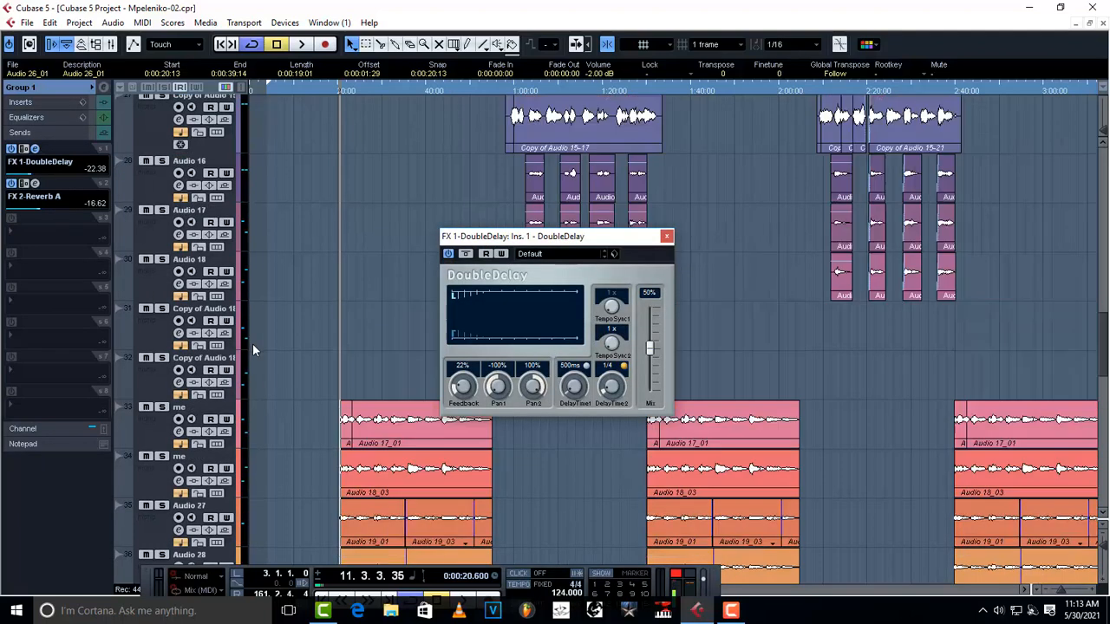
scroll(263, 153, up, 2)
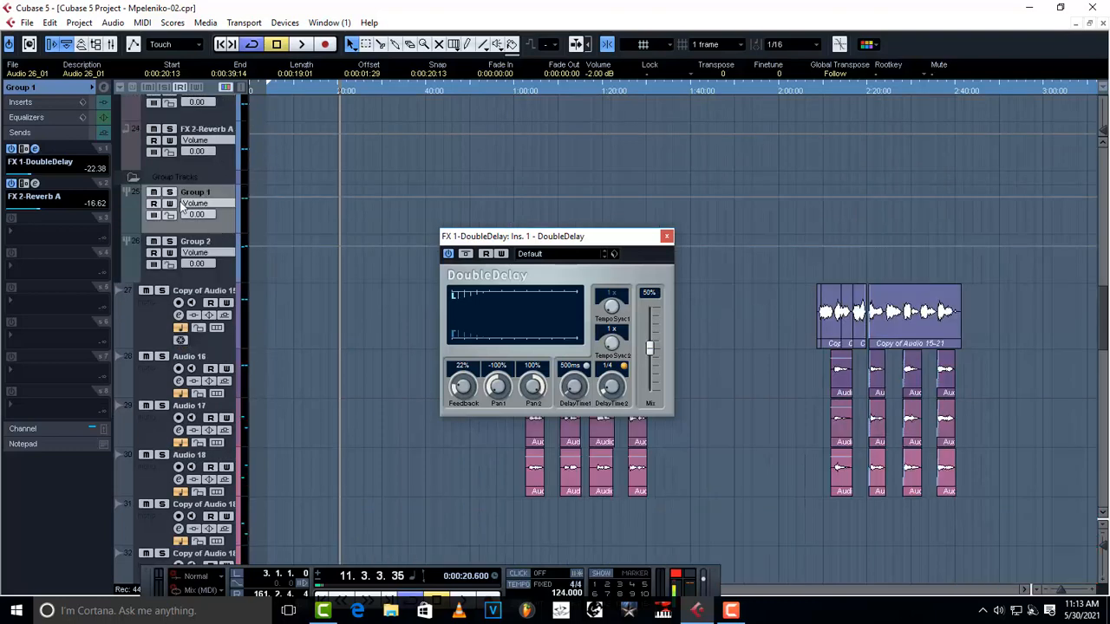
click(170, 192)
drag(559, 241, 535, 243)
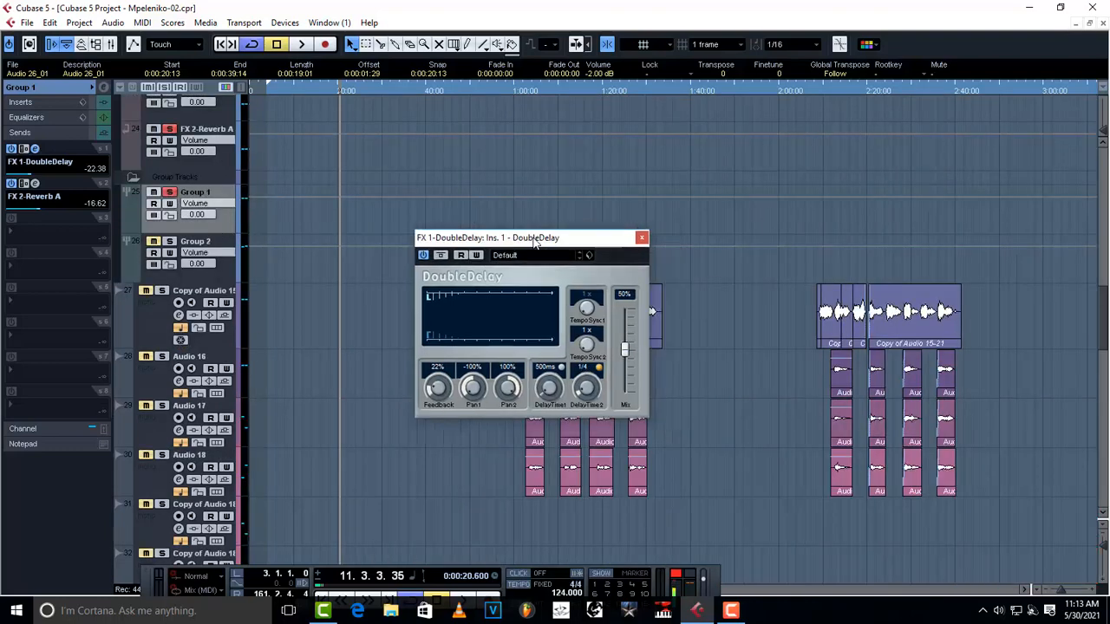
Play the soloed backing vocals with DoubleDelay, check the FX and group track meters, stop playback and close the delay
scroll(394, 412, down, 3)
scroll(395, 411, down, 1)
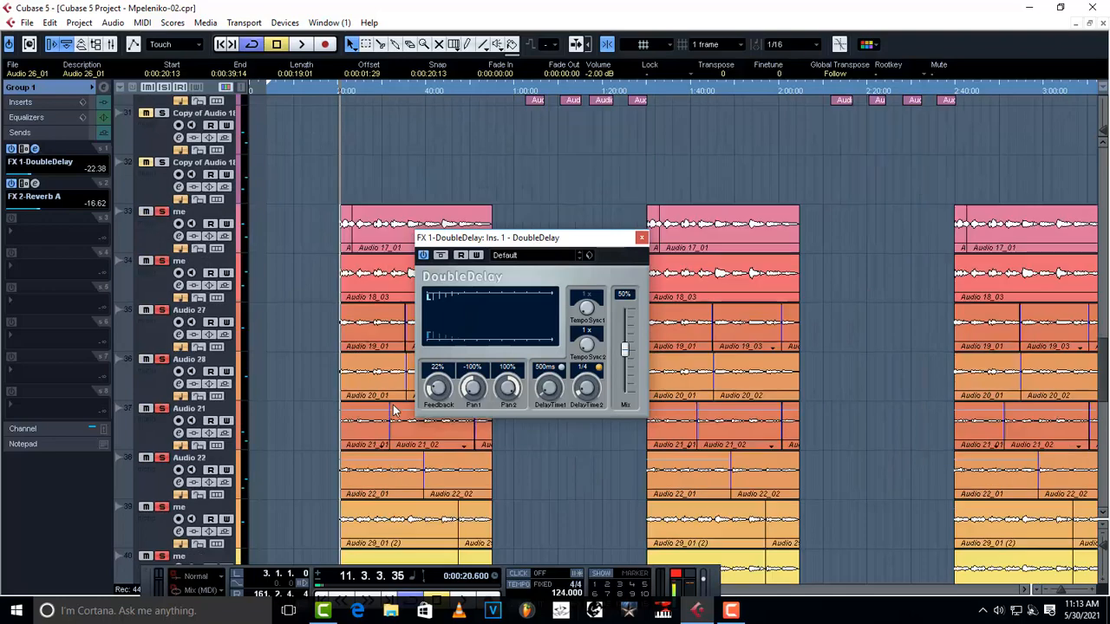
key(space)
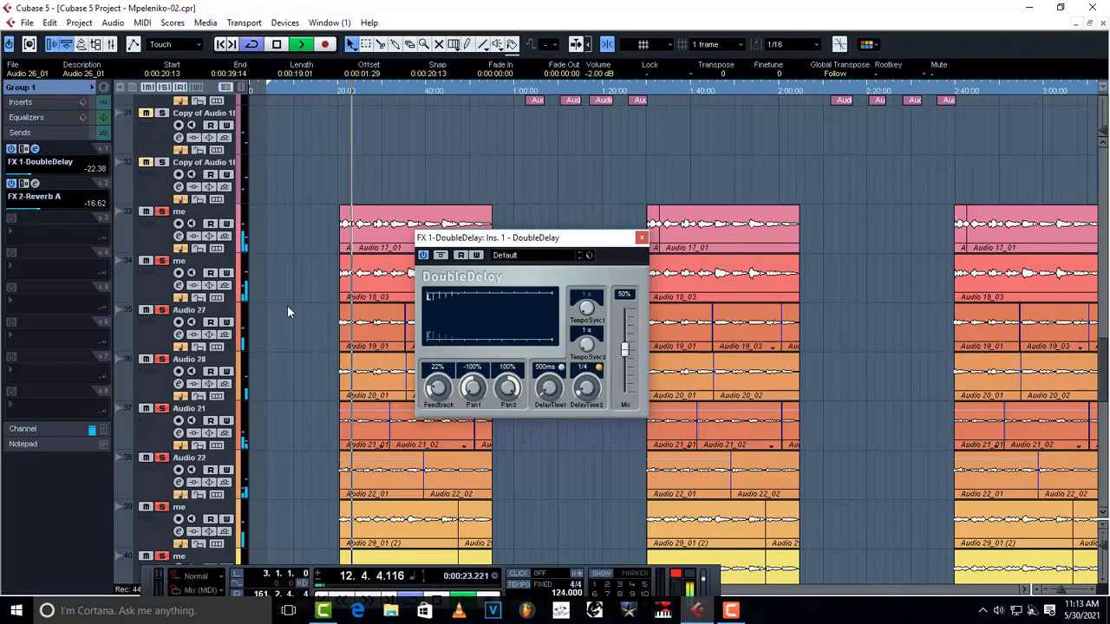
scroll(294, 299, up, 5)
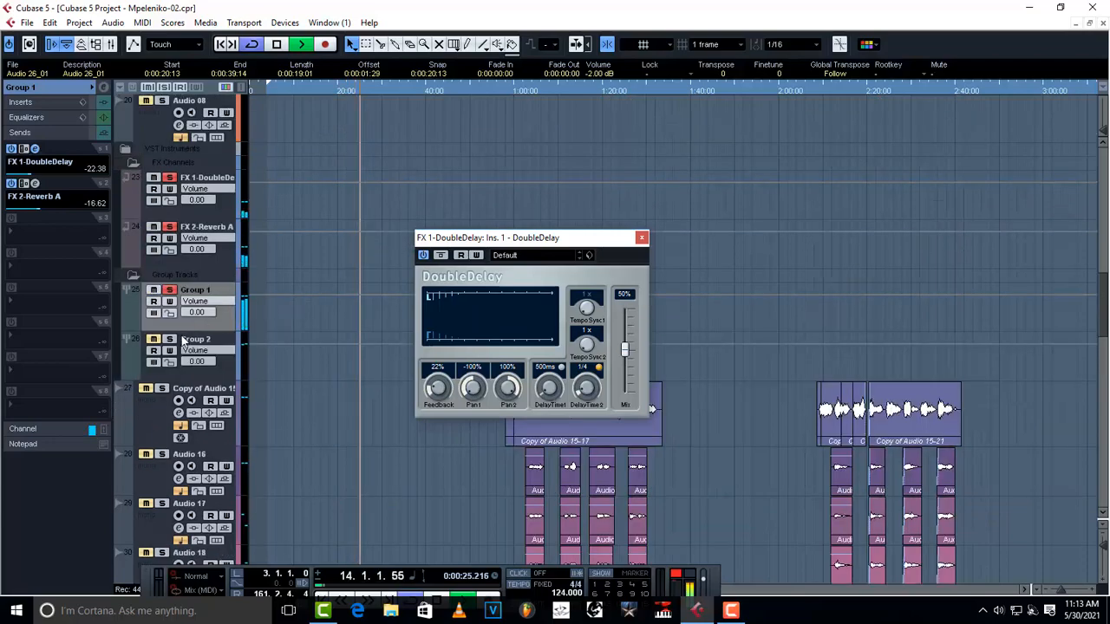
scroll(300, 370, down, 6)
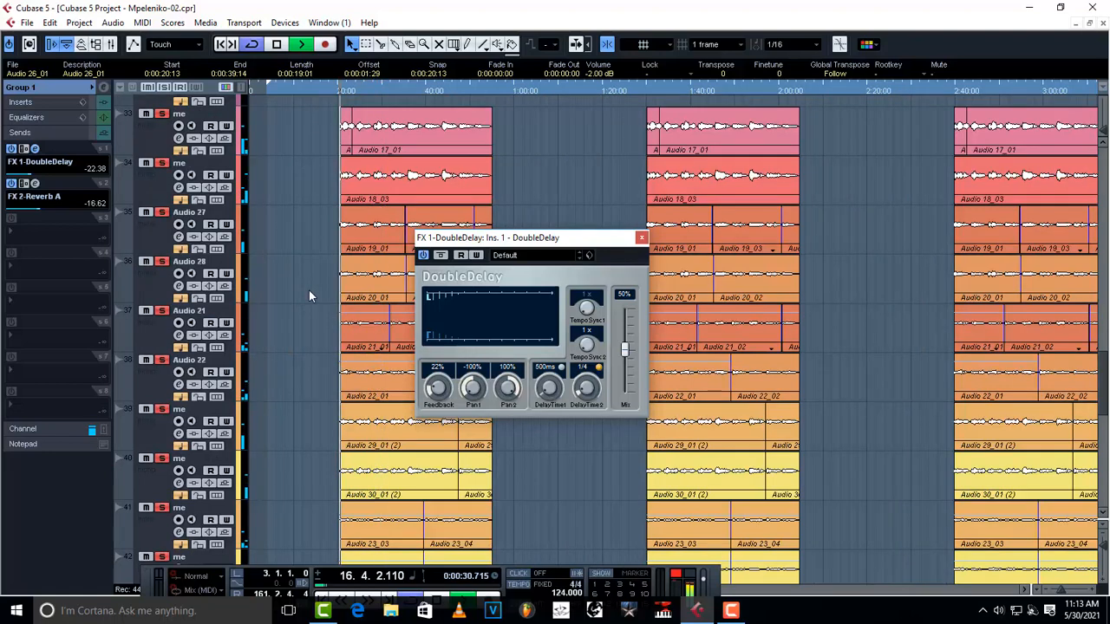
key(space)
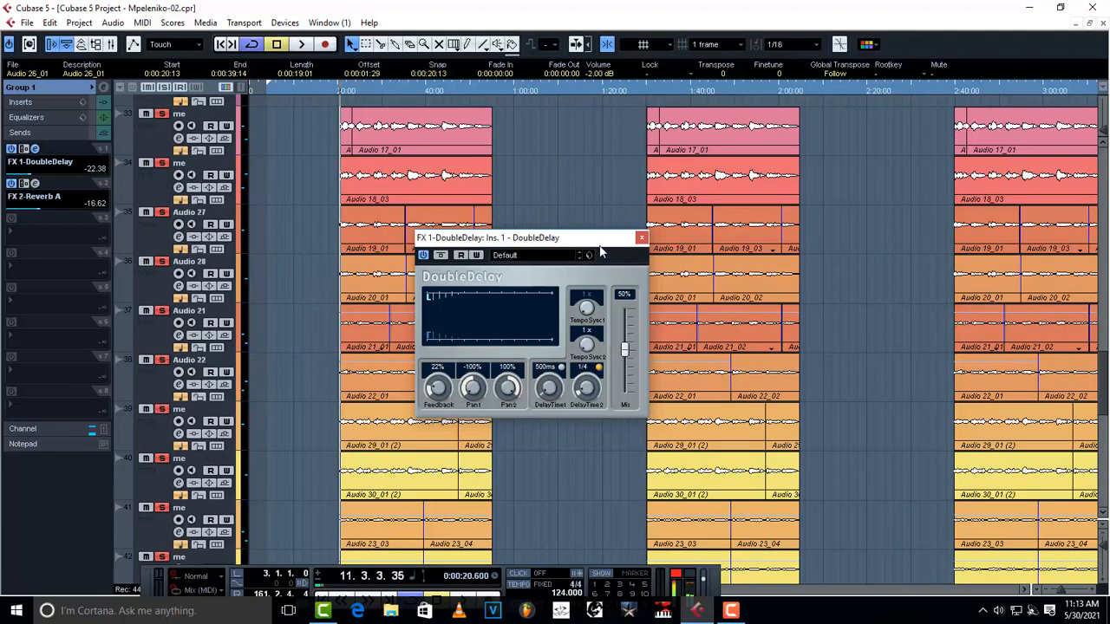
click(641, 239)
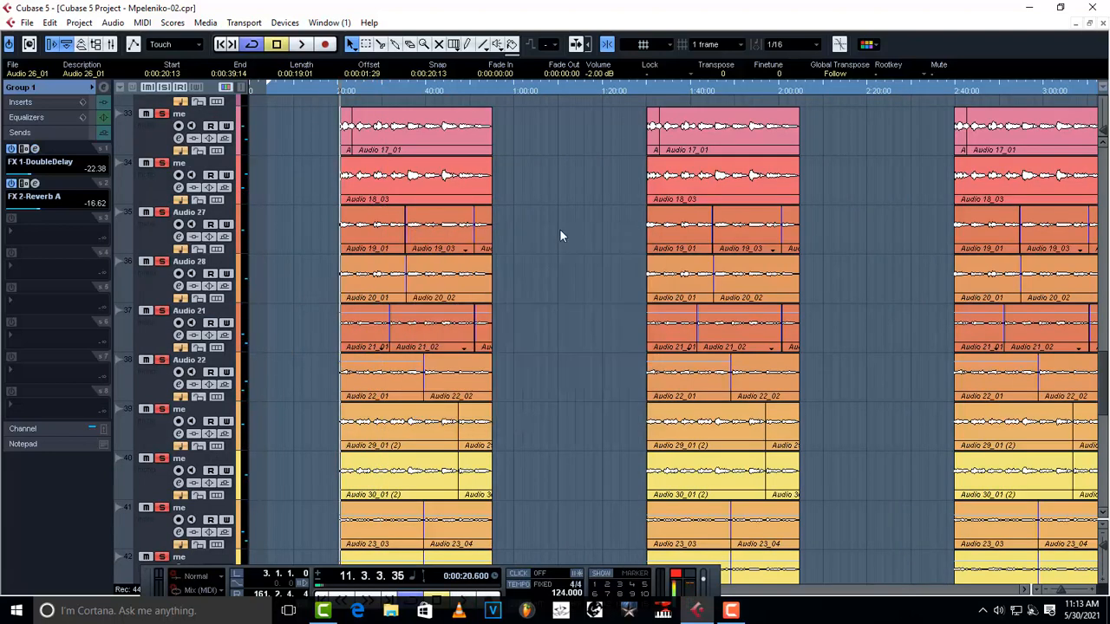
Check the settings of the FX 2-Reverb A send effect, close it and look through the project's track list
click(35, 183)
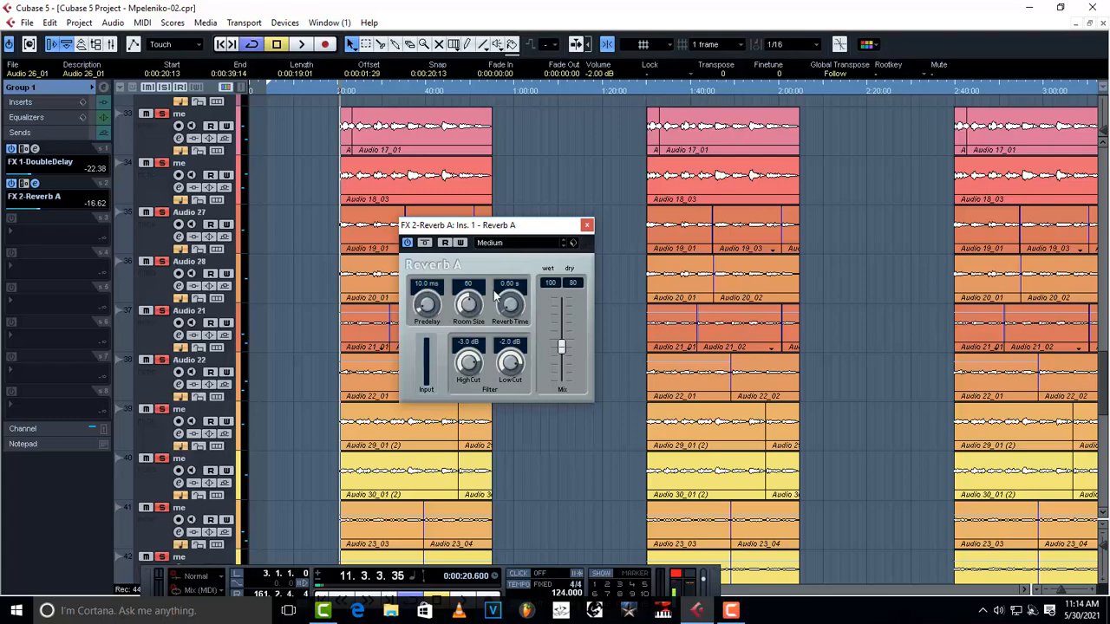
click(587, 226)
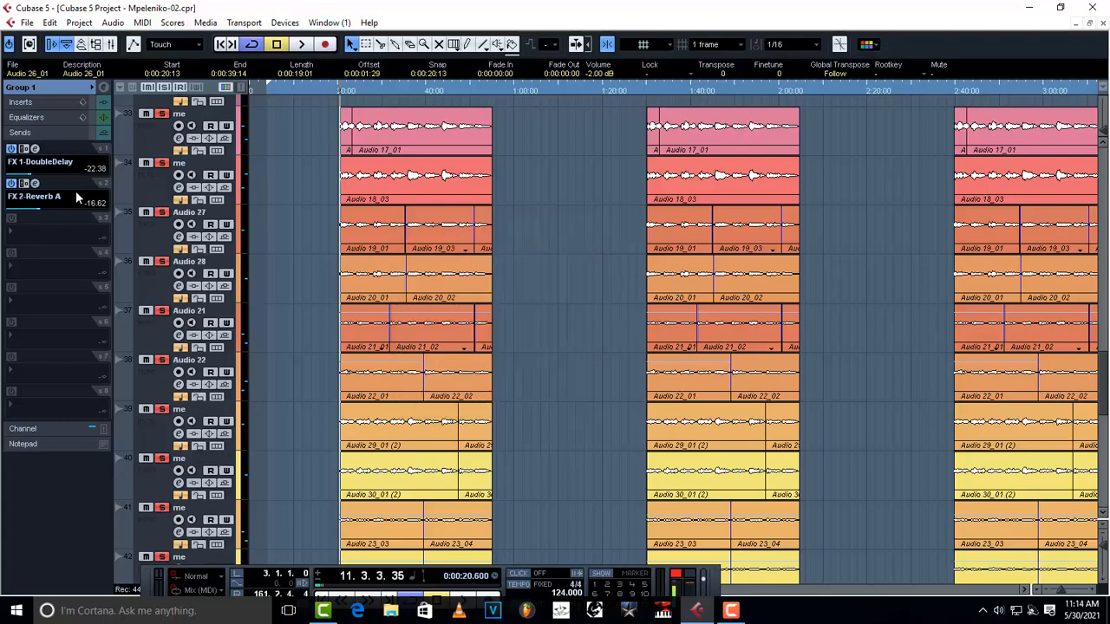
scroll(288, 328, down, 5)
scroll(289, 328, down, 4)
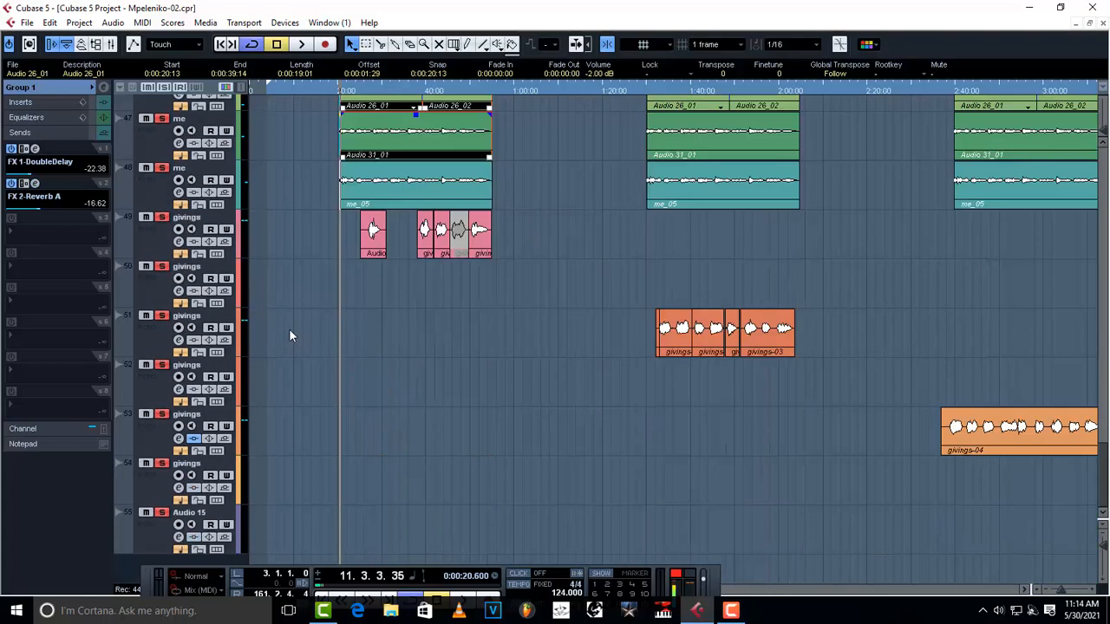
scroll(289, 329, up, 4)
scroll(289, 328, up, 15)
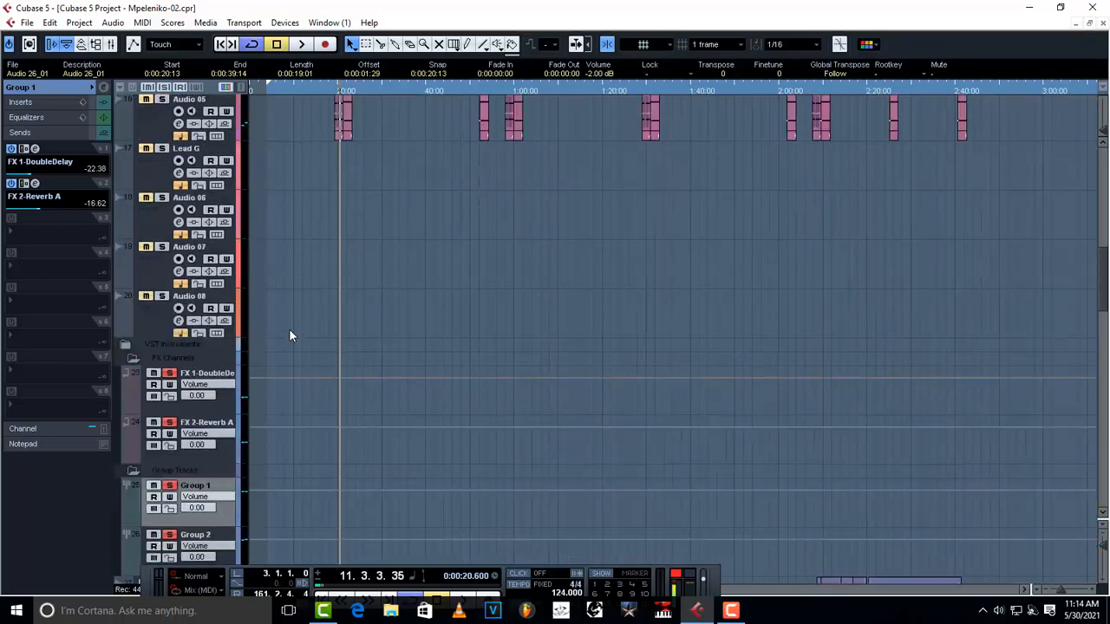
scroll(271, 403, down, 1)
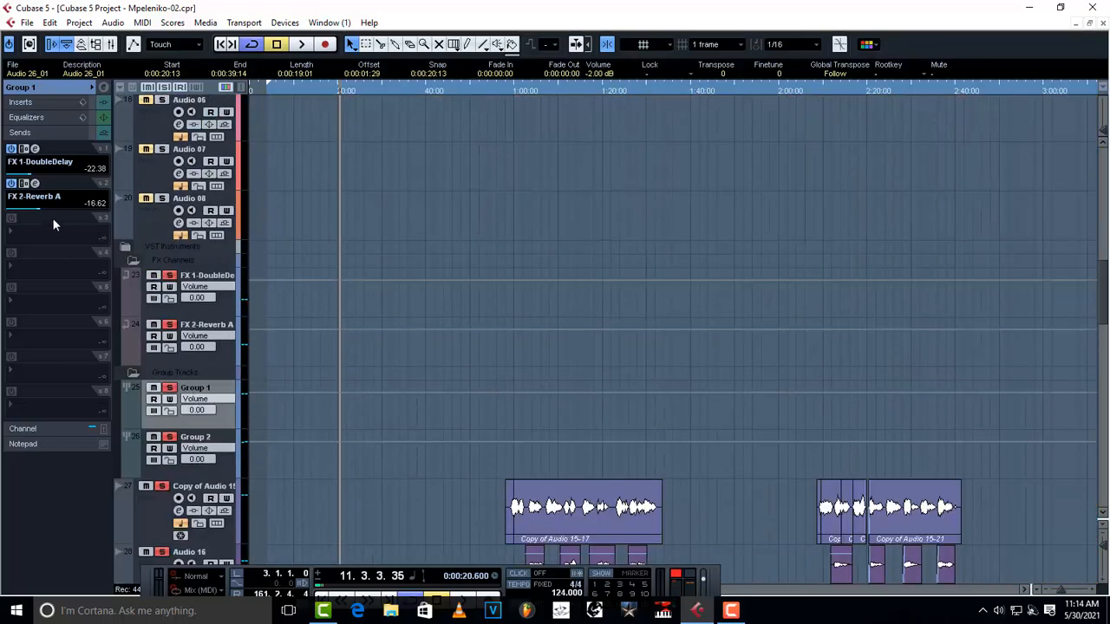
Show Group 1's inserts again and review the voxciter settings in its plug-in window
click(19, 102)
click(35, 118)
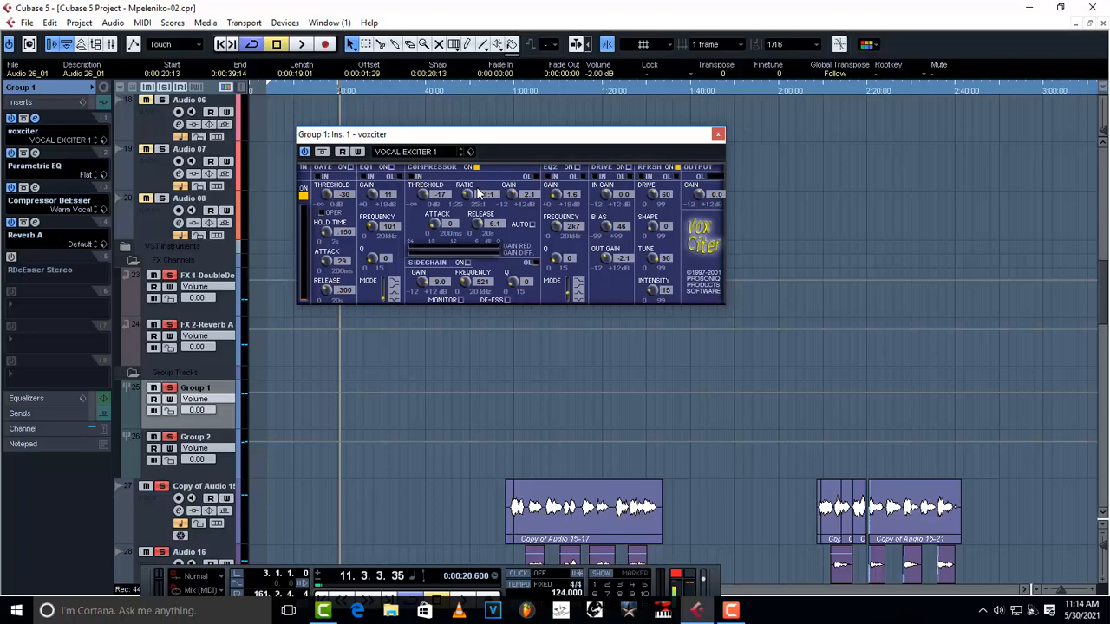
click(718, 134)
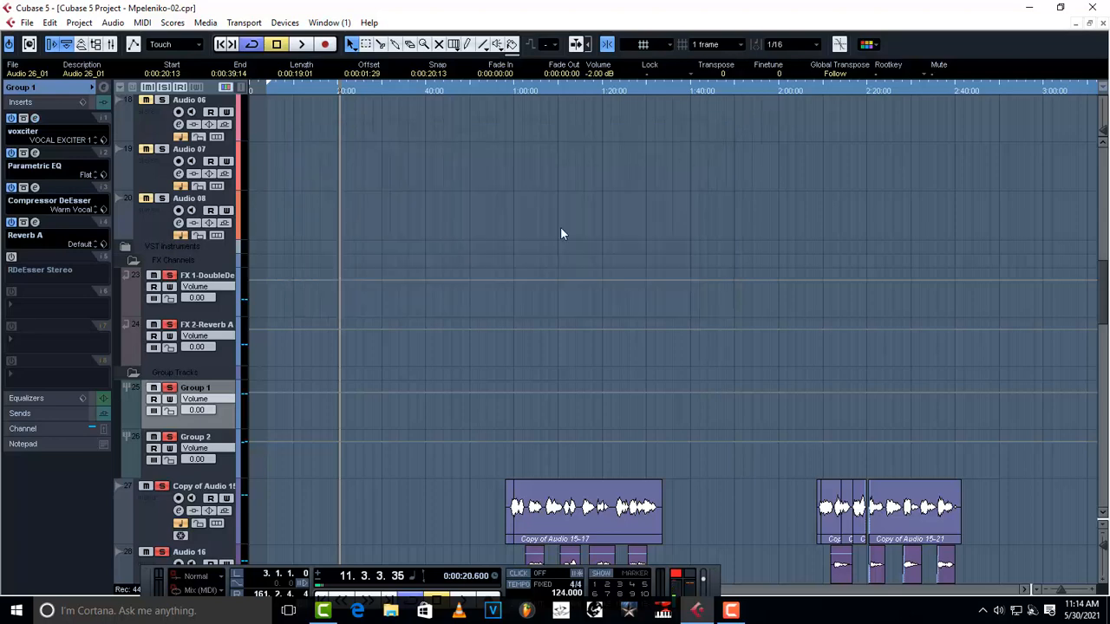
Activate the RDeEsser Stereo insert on Group 1 and set its frequency to 10877
click(12, 256)
click(34, 257)
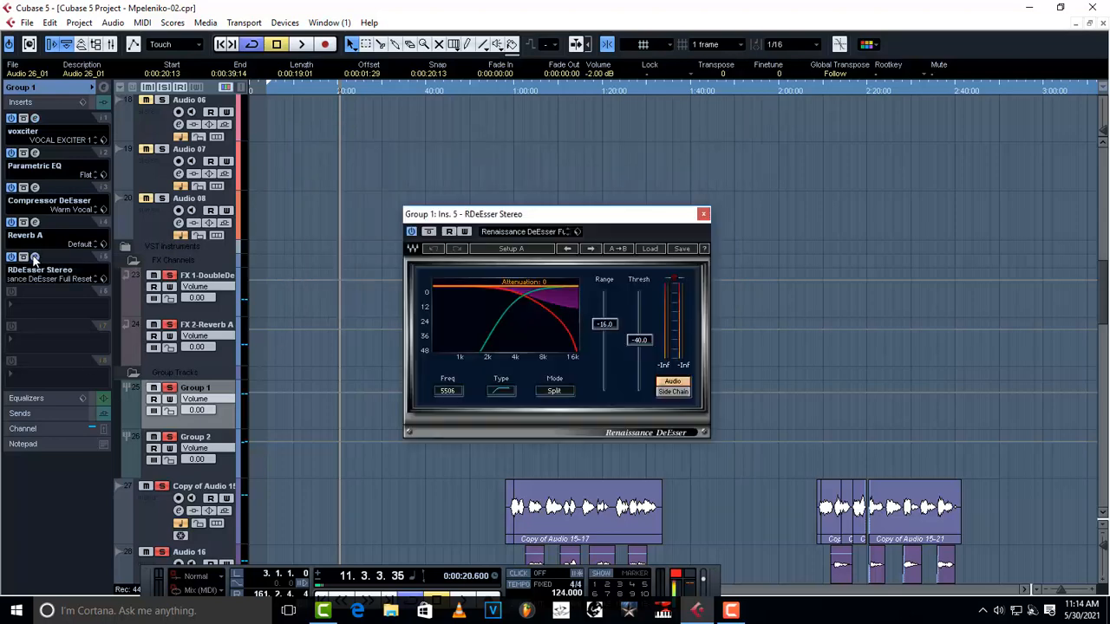
drag(449, 389, 451, 394)
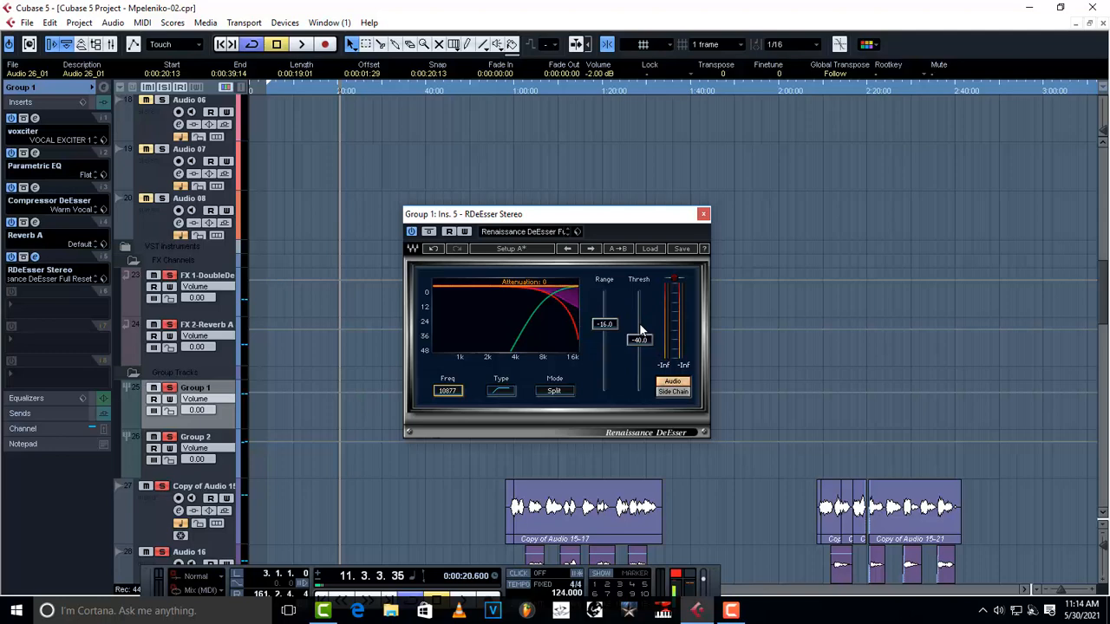
Play the soloed backing vocals and try RDeEsser thresholds between -44.8 and -35.7, restarting playback to compare them
key(space)
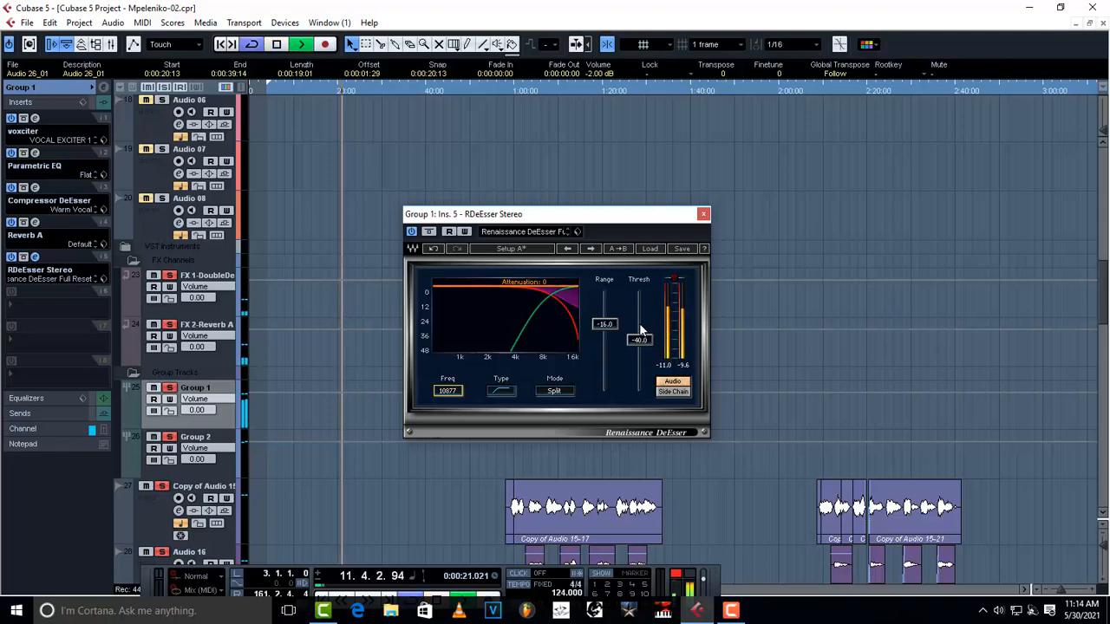
drag(652, 367, 642, 347)
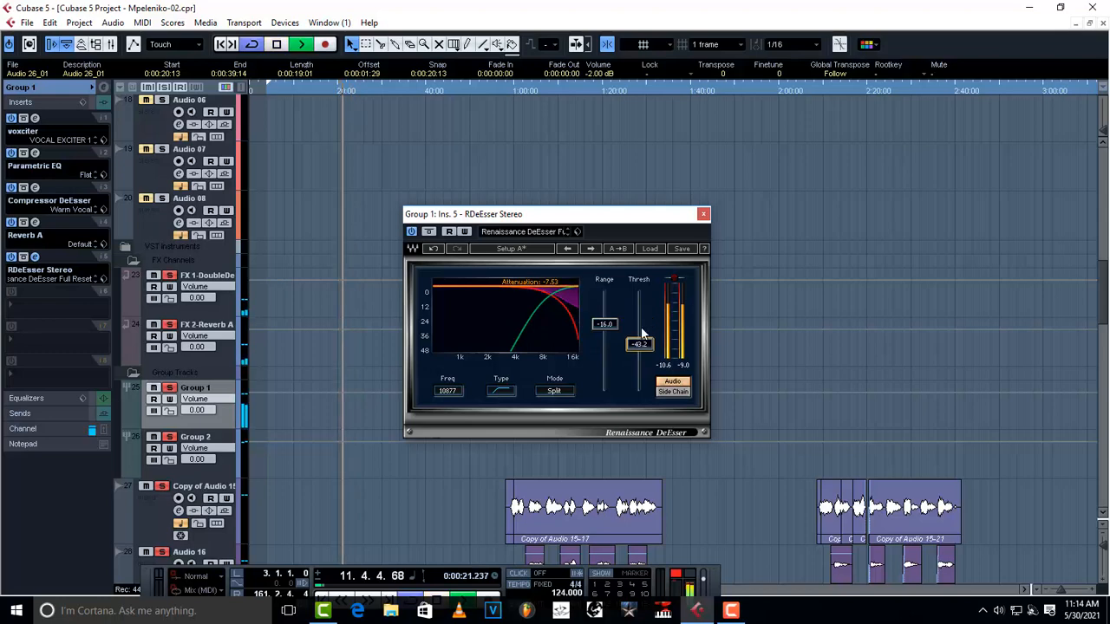
scroll(642, 334, down, 2)
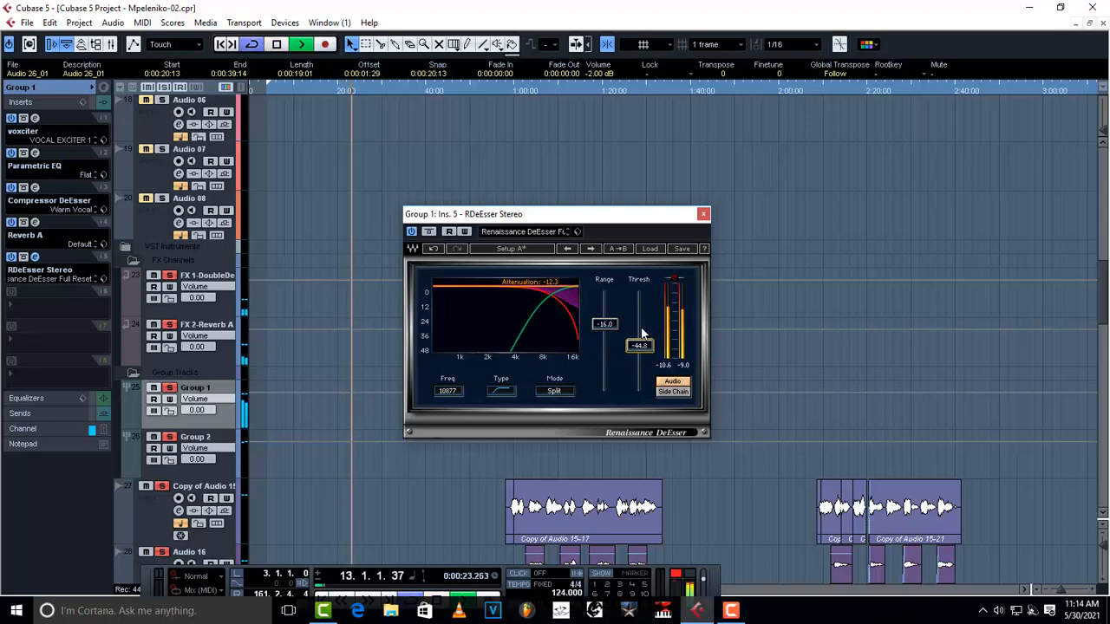
key(space)
scroll(642, 333, up, 2)
key(space)
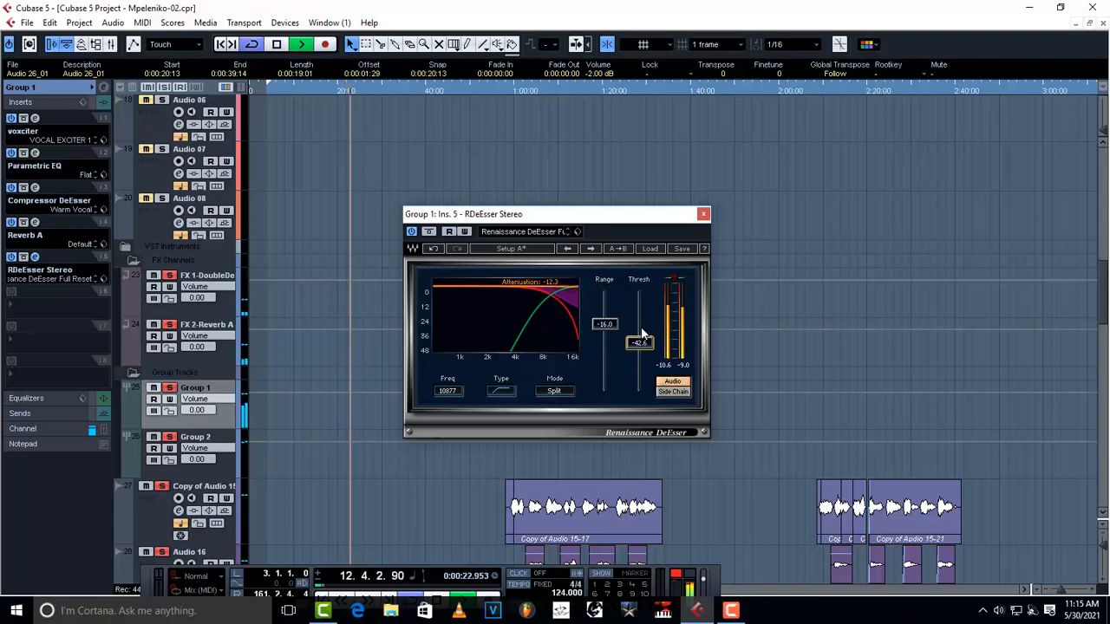
scroll(641, 334, up, 5)
key(space)
key(space)
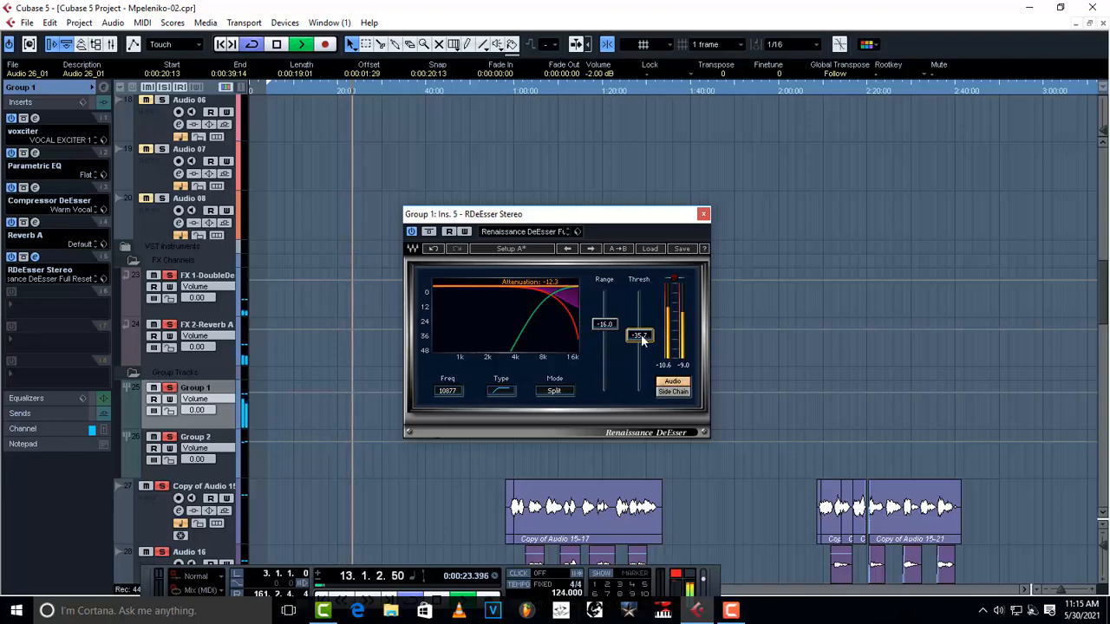
Set the RDeEsser threshold on Group 1 to -40.0 while replaying the passage, and close the plug-in window
drag(641, 334, 641, 337)
key(space)
key(space)
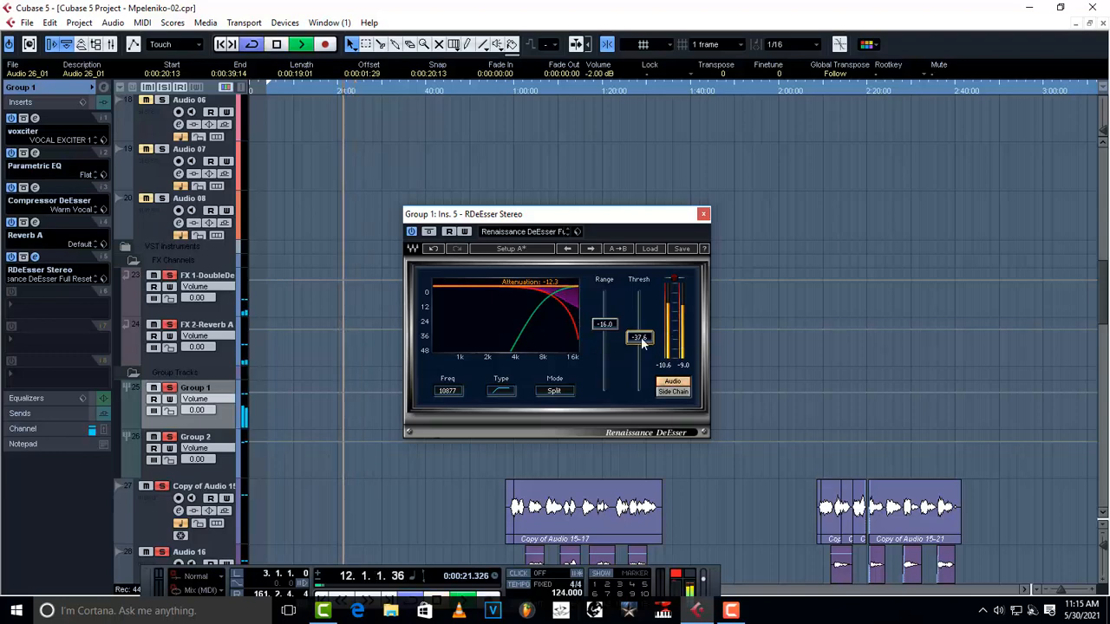
drag(642, 339, 640, 344)
key(space)
key(space)
scroll(640, 344, down, 2)
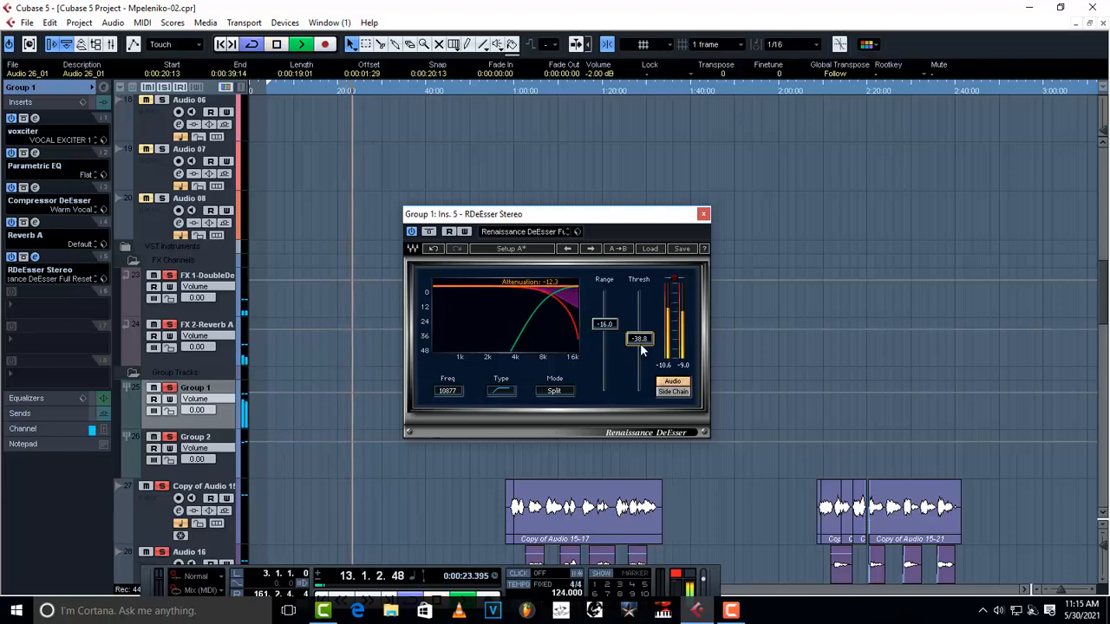
scroll(640, 343, down, 6)
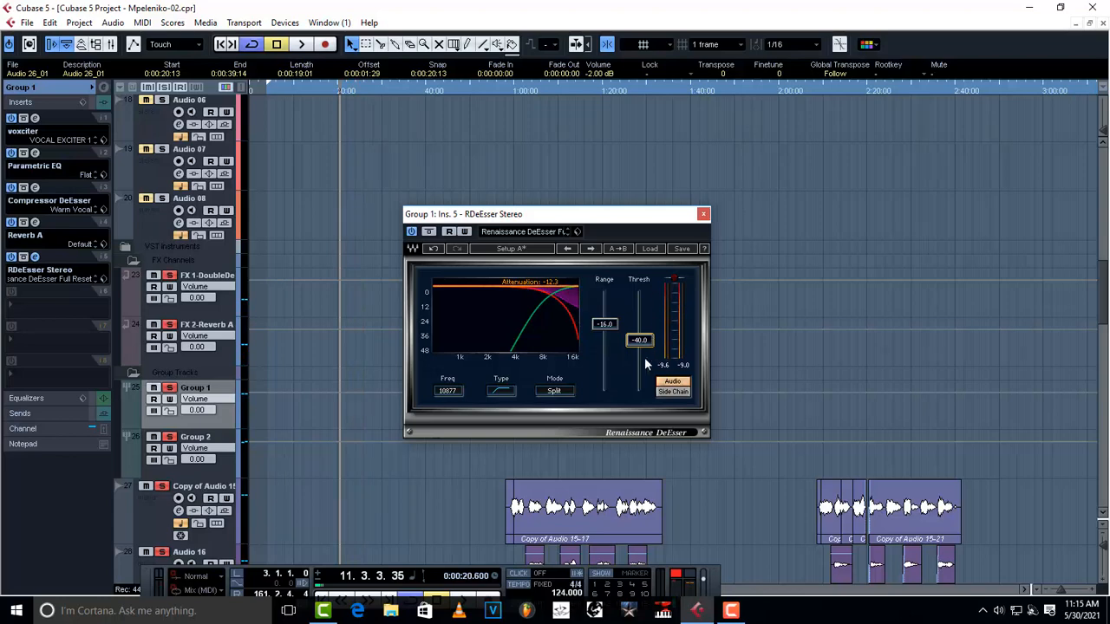
click(706, 214)
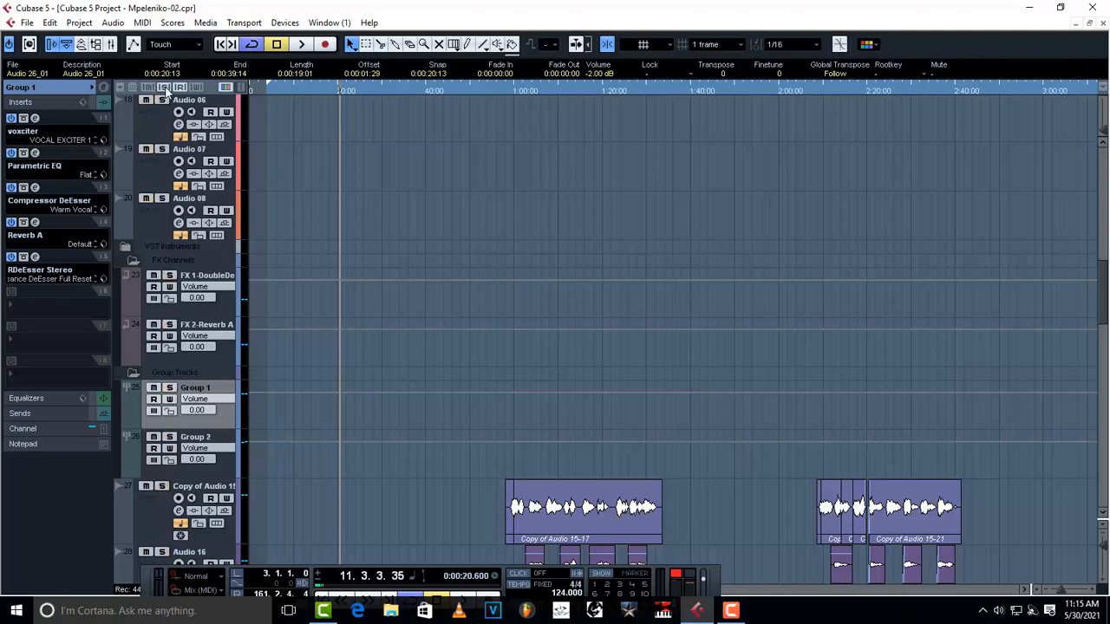
Clear all track solos, play the full mix and mute the first givings track (track 49)
key(space)
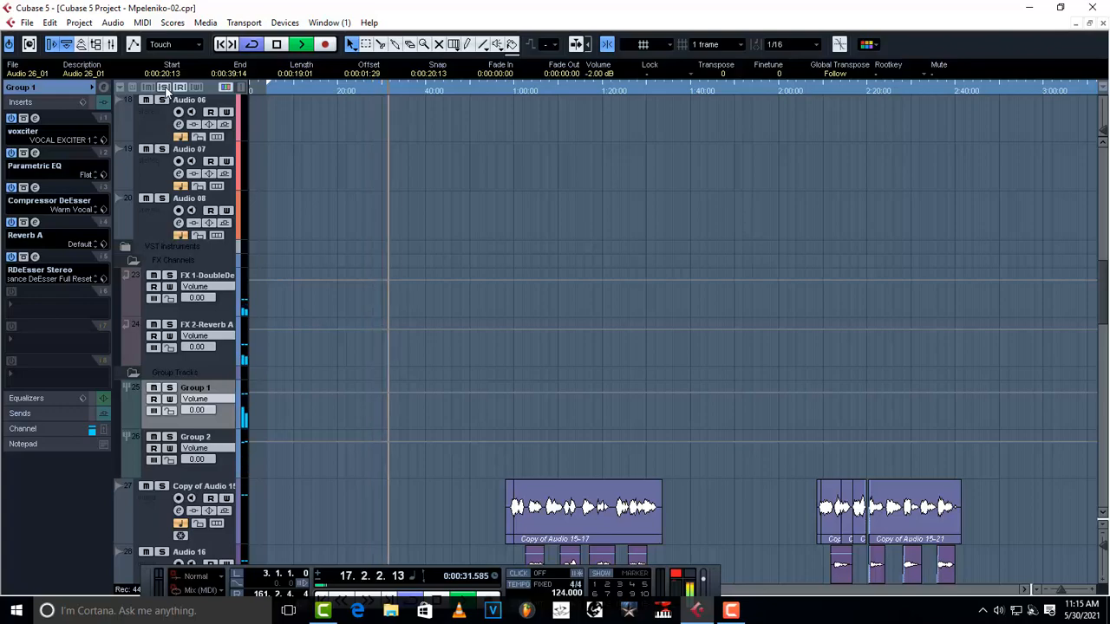
scroll(445, 257, down, 6)
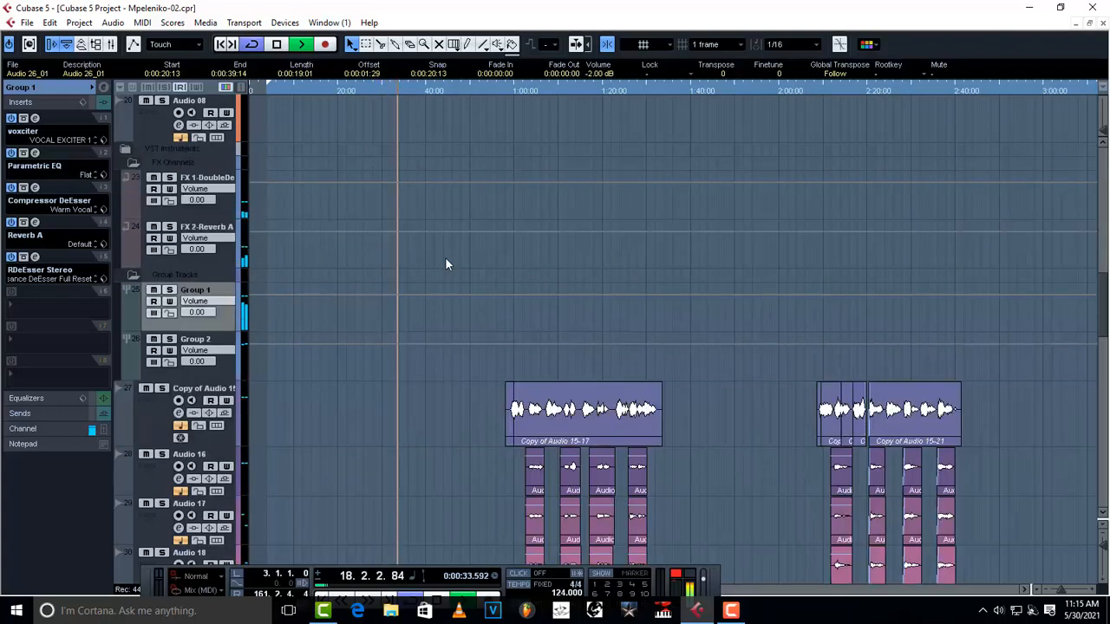
scroll(445, 264, down, 3)
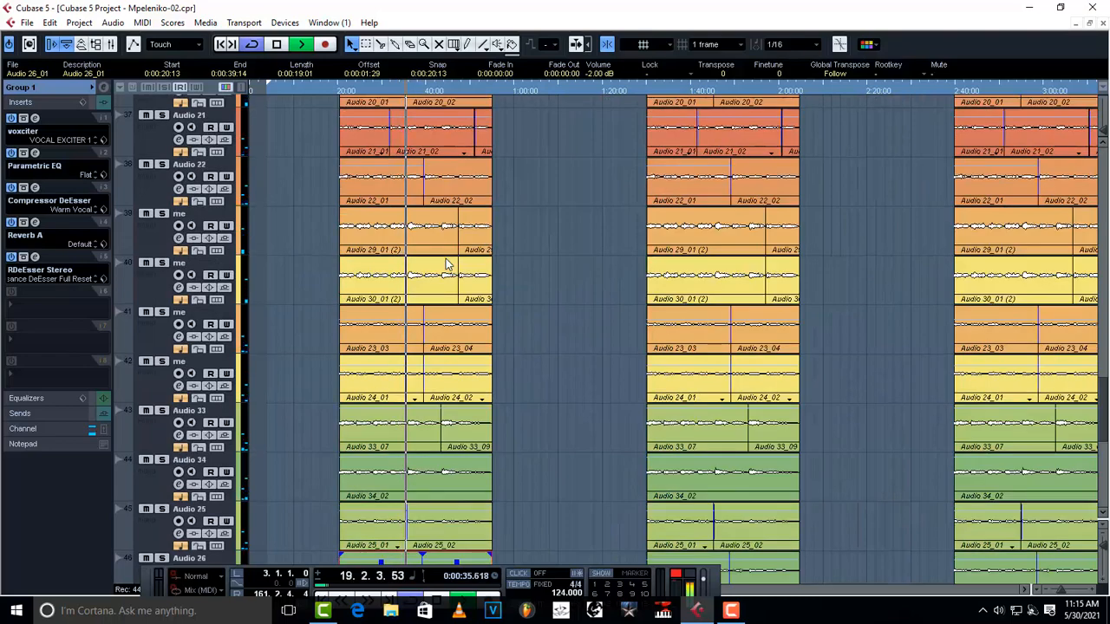
scroll(445, 265, down, 5)
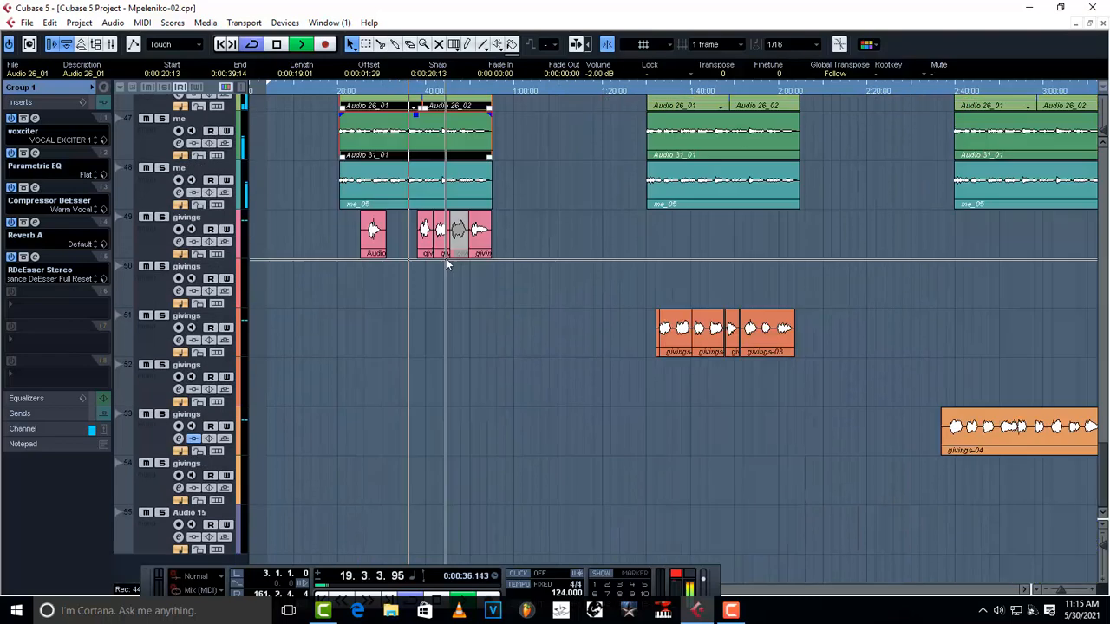
click(146, 218)
Stop playback and return the project cursor to about 20 seconds, at the start of the backing vocal clips
scroll(291, 245, up, 3)
scroll(291, 245, up, 3)
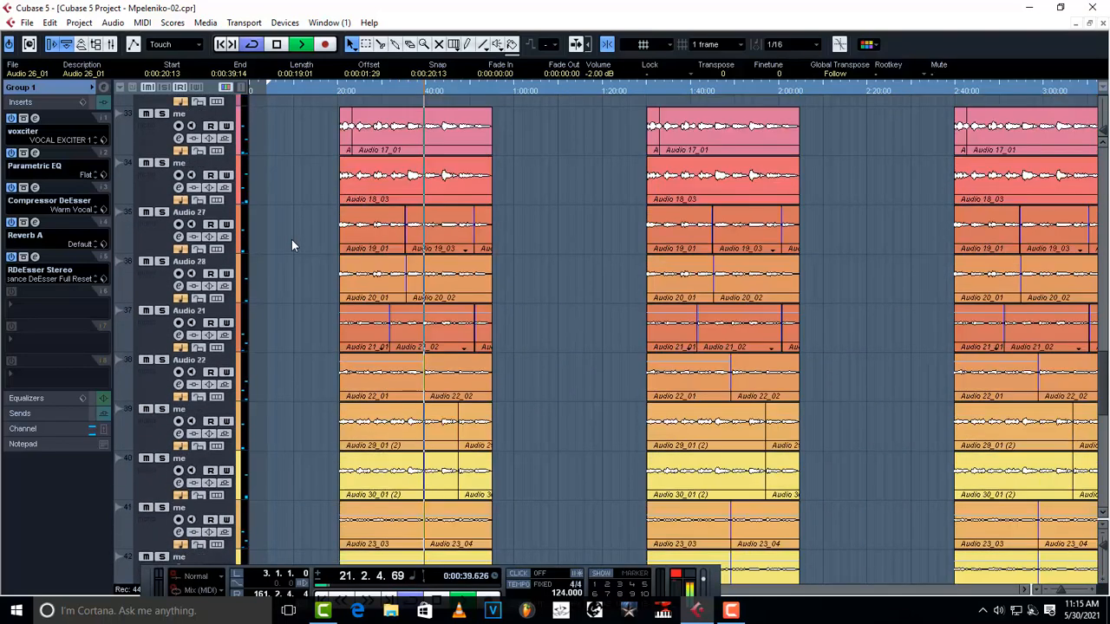
key(space)
click(338, 88)
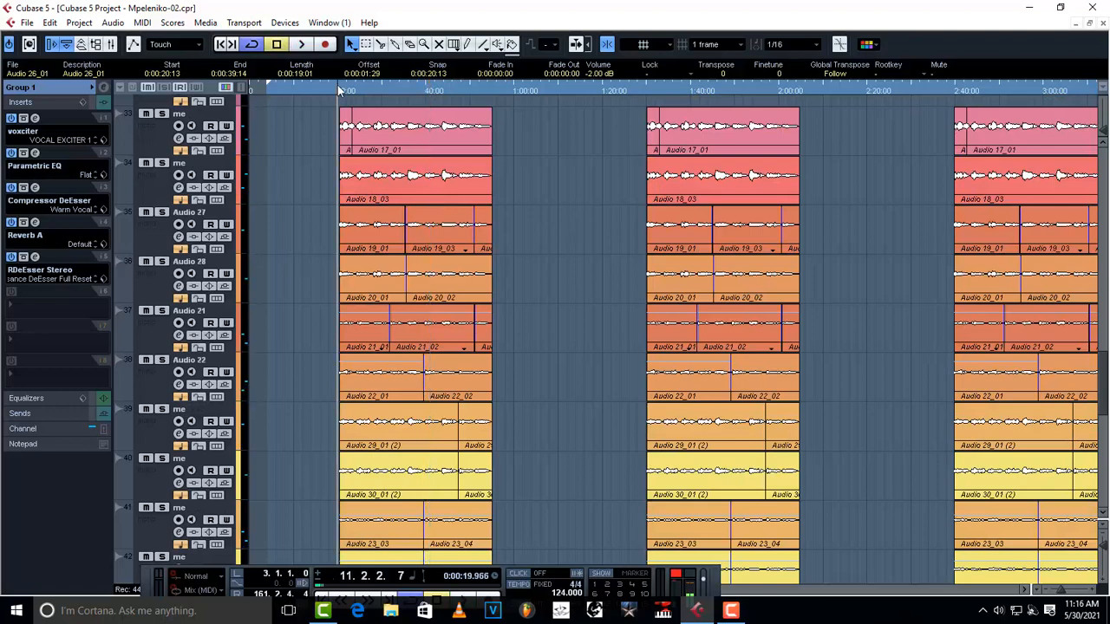